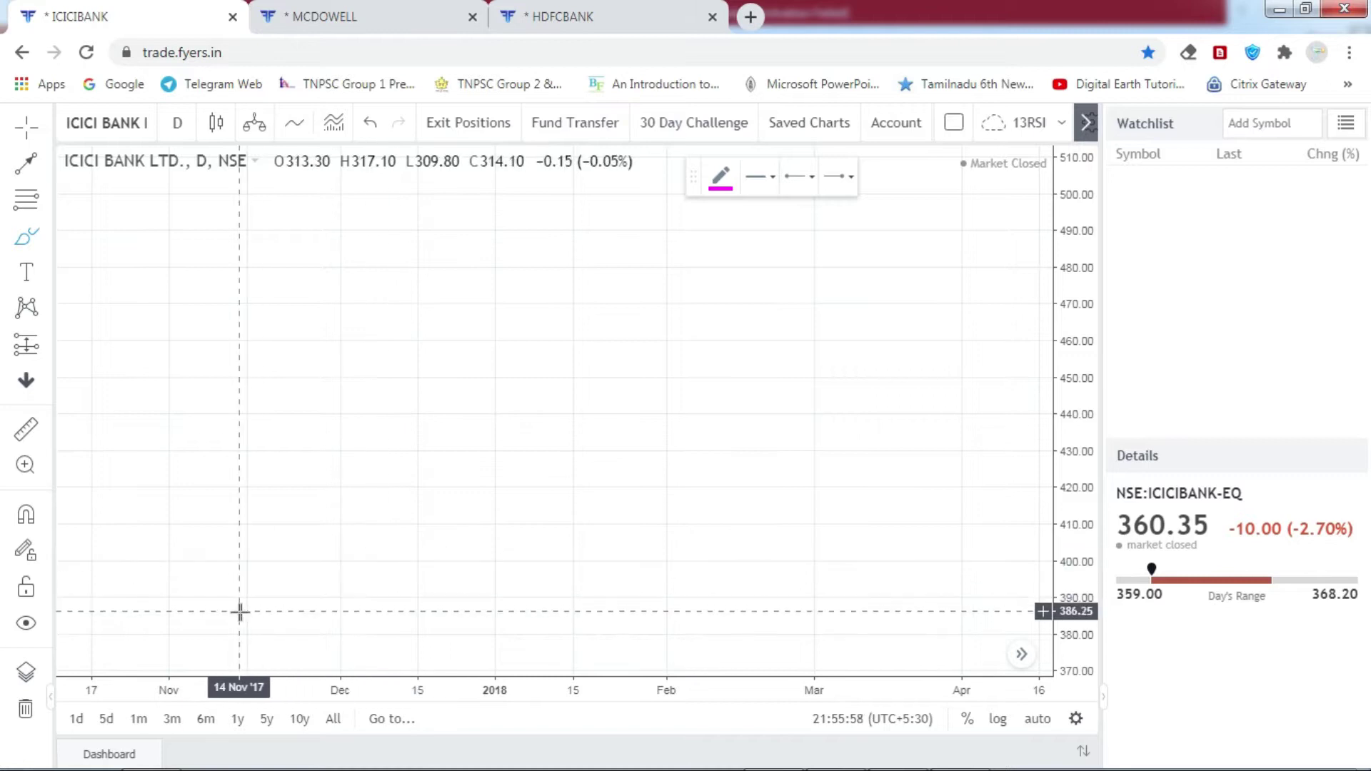
- Sketch a magenta brush uptrend wave with higher highs and lows on the empty chart, and mark its swing points with short horizontal strokes
left_click_drag(240, 612, 423, 230)
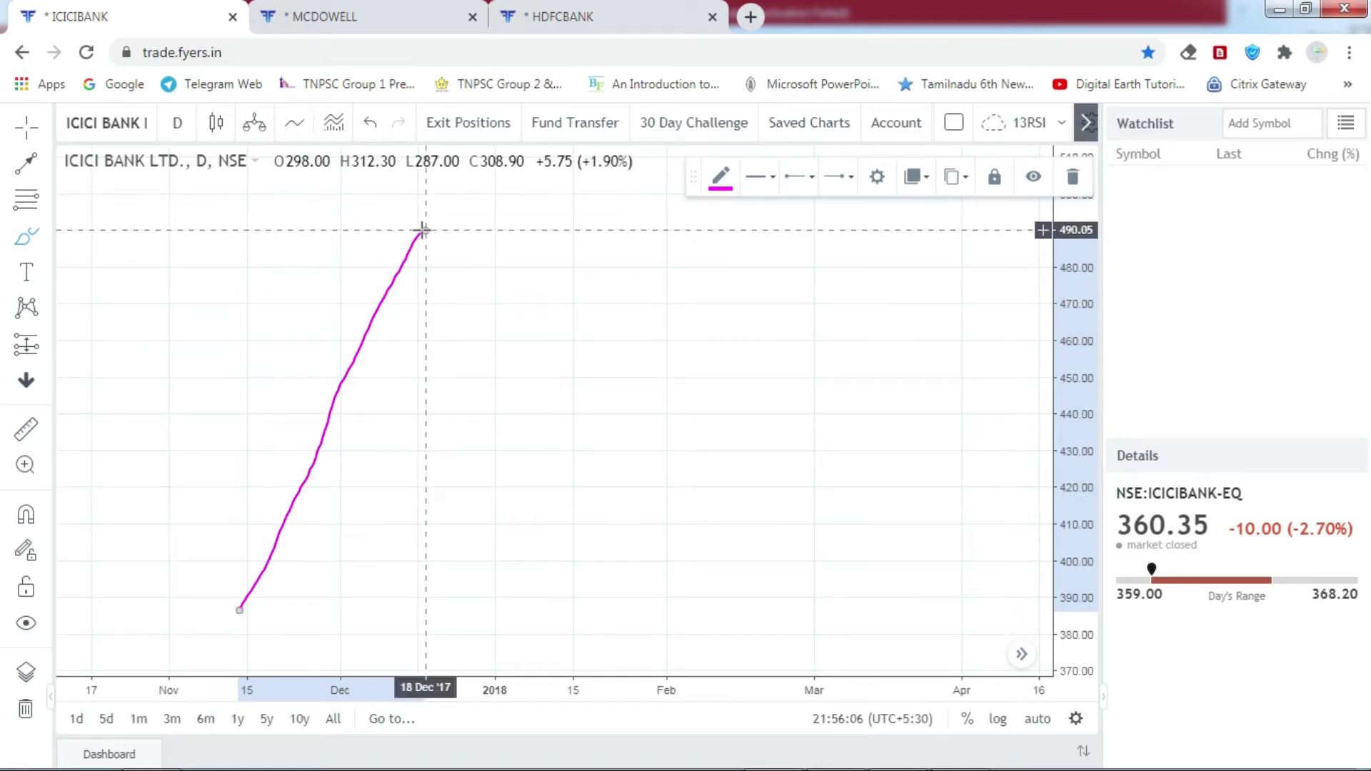
mouse_move(200, 626)
left_mouse_down()
mouse_move(229, 498)
mouse_move(279, 435)
mouse_move(325, 413)
mouse_move(358, 496)
mouse_move(462, 293)
mouse_move(496, 310)
mouse_move(502, 361)
mouse_move(526, 340)
mouse_move(579, 218)
mouse_move(600, 209)
mouse_move(611, 275)
left_mouse_up()
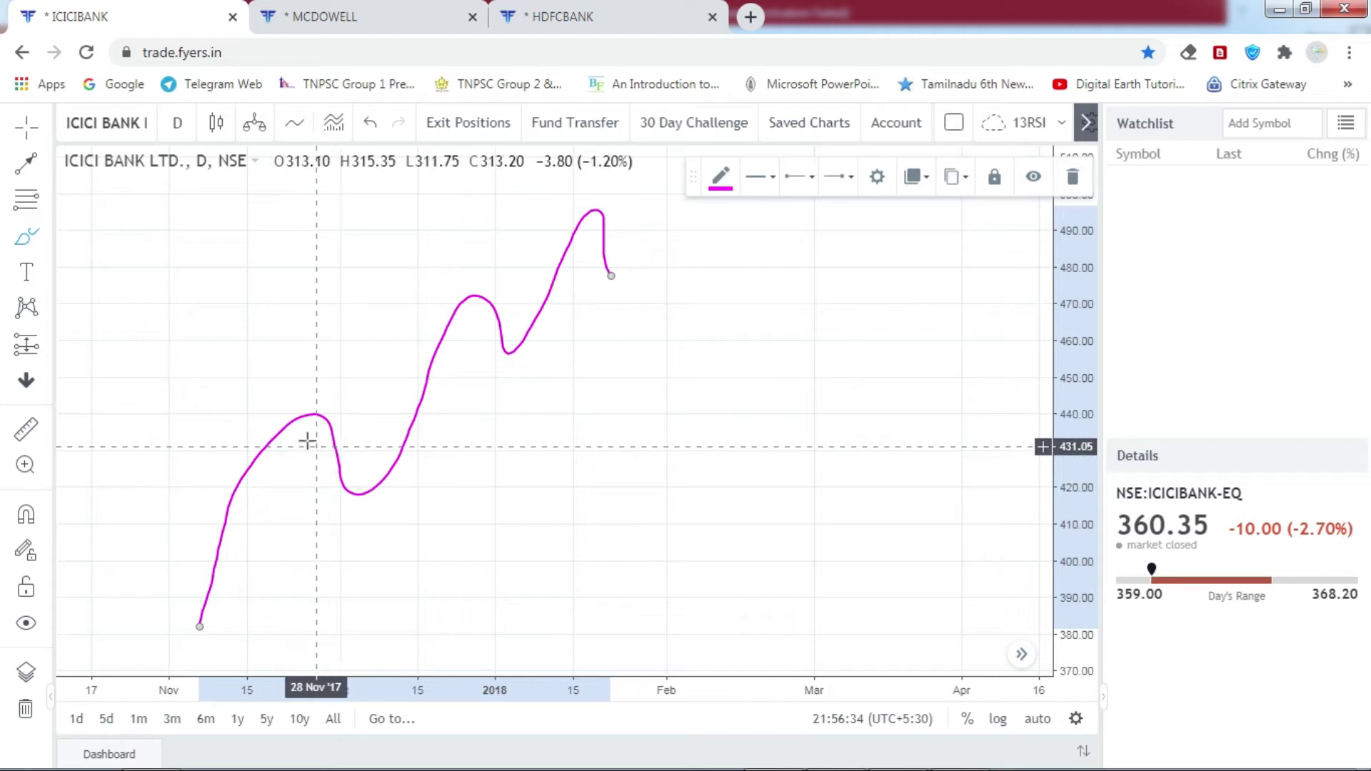
left_click_drag(290, 412, 347, 415)
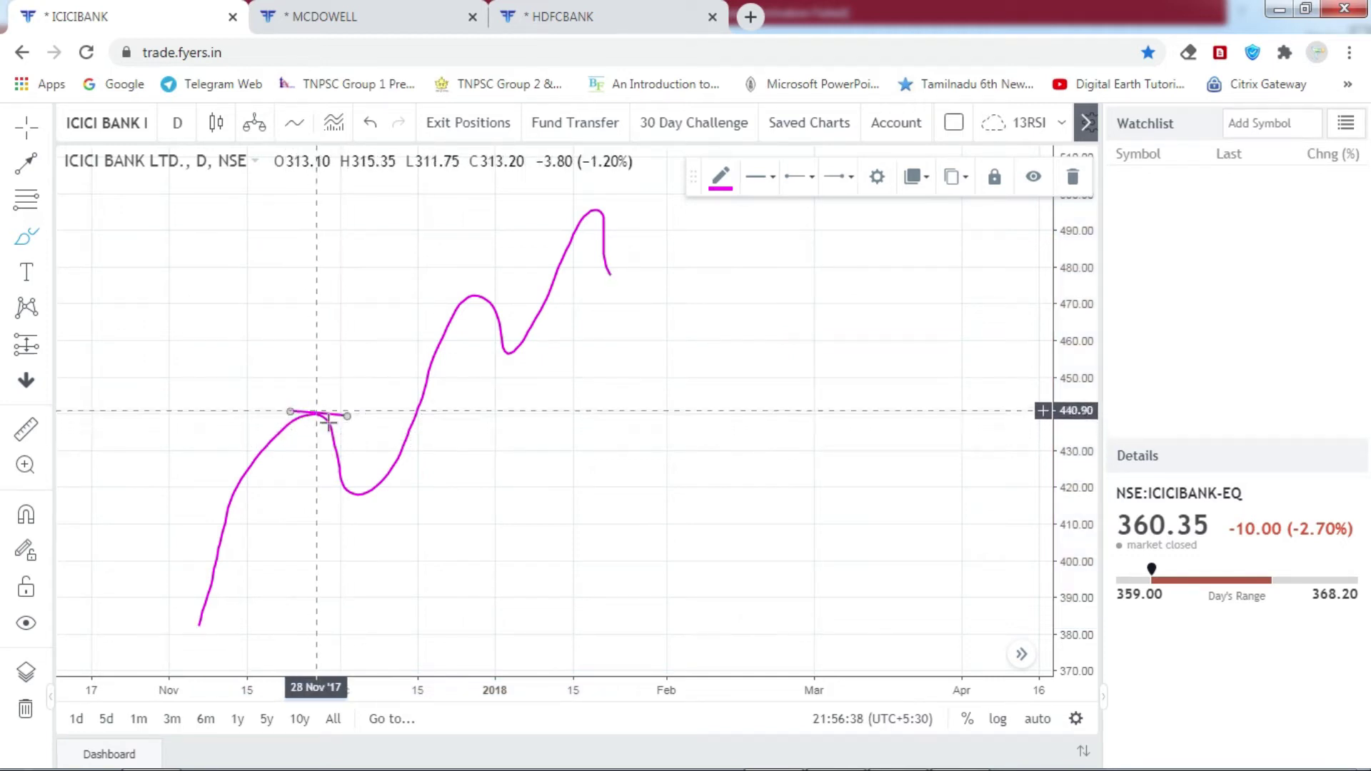
left_click_drag(341, 493, 410, 496)
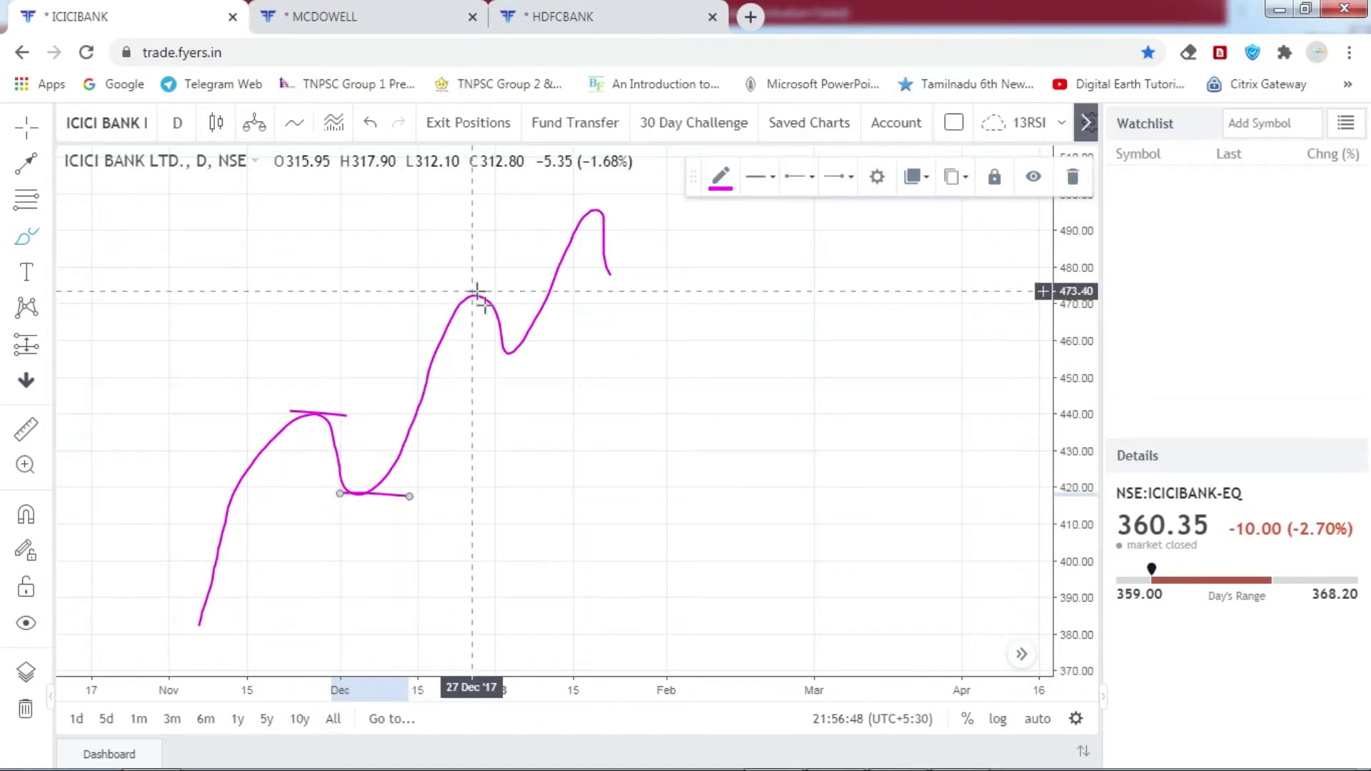
left_click_drag(493, 354, 550, 355)
left_click_drag(615, 269, 650, 188)
left_click_drag(602, 277, 636, 281)
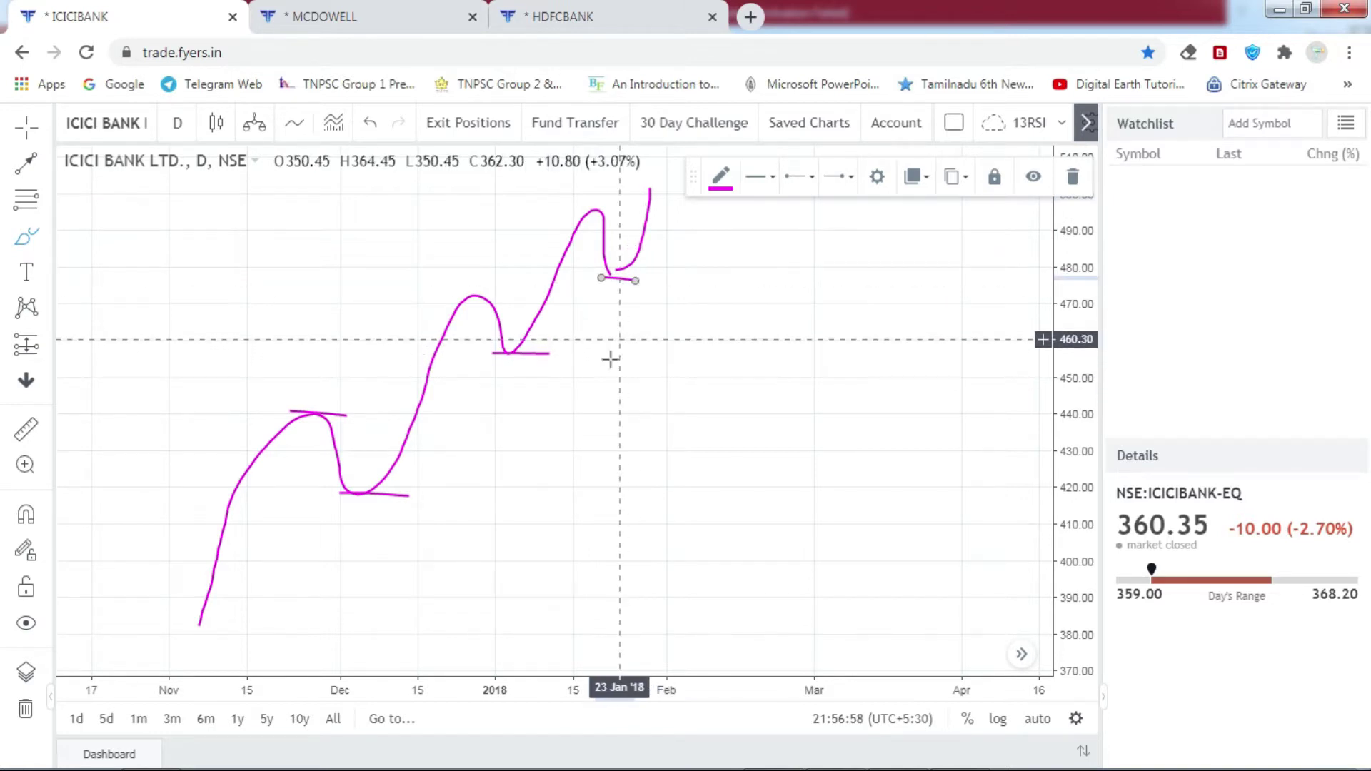
- Brush a short falling stroke and a downtrend wave with lower highs from about 466 down to about 390 beside the uptrend
left_click_drag(529, 421, 688, 542)
mouse_move(681, 312)
left_mouse_down()
mouse_move(751, 412)
mouse_move(769, 385)
mouse_move(790, 390)
mouse_move(831, 504)
mouse_move(866, 500)
mouse_move(868, 471)
mouse_move(890, 470)
mouse_move(953, 594)
left_mouse_up()
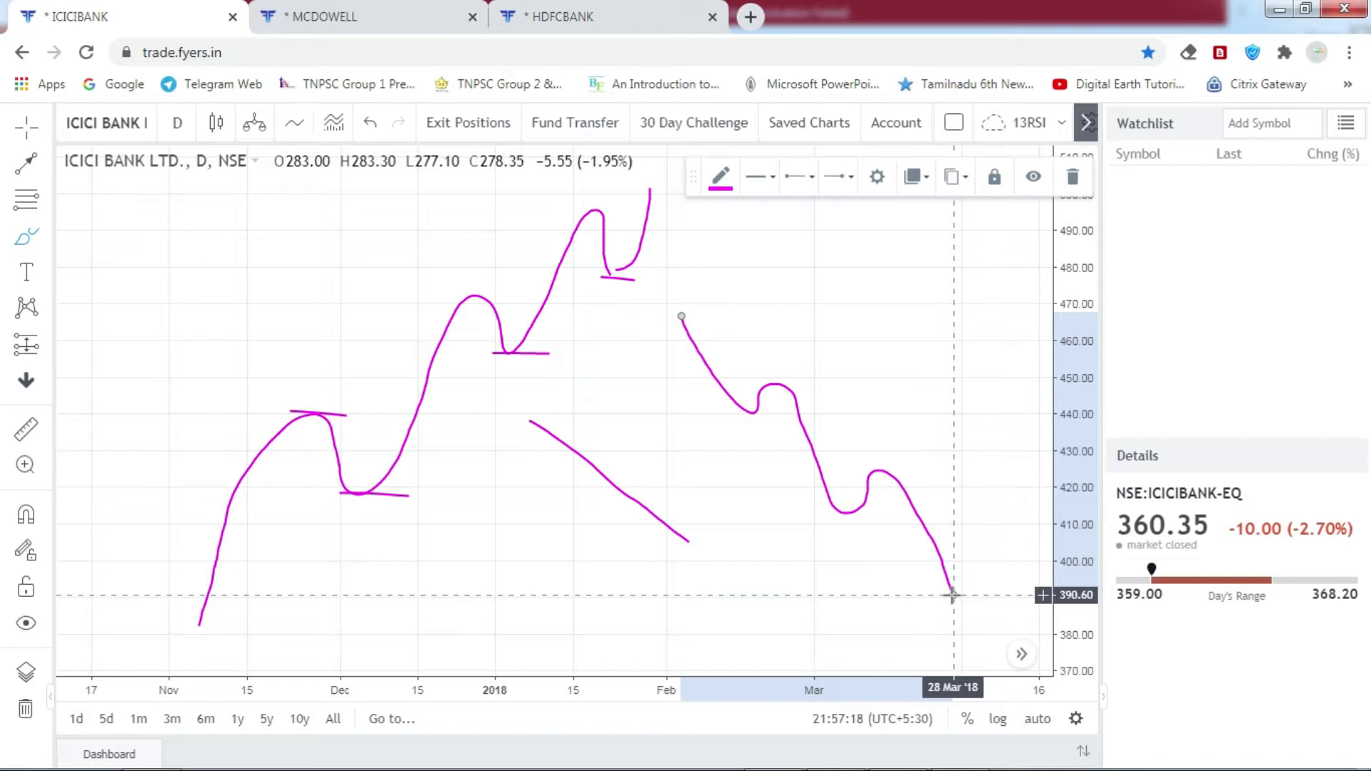
left_click_drag(952, 595, 952, 594)
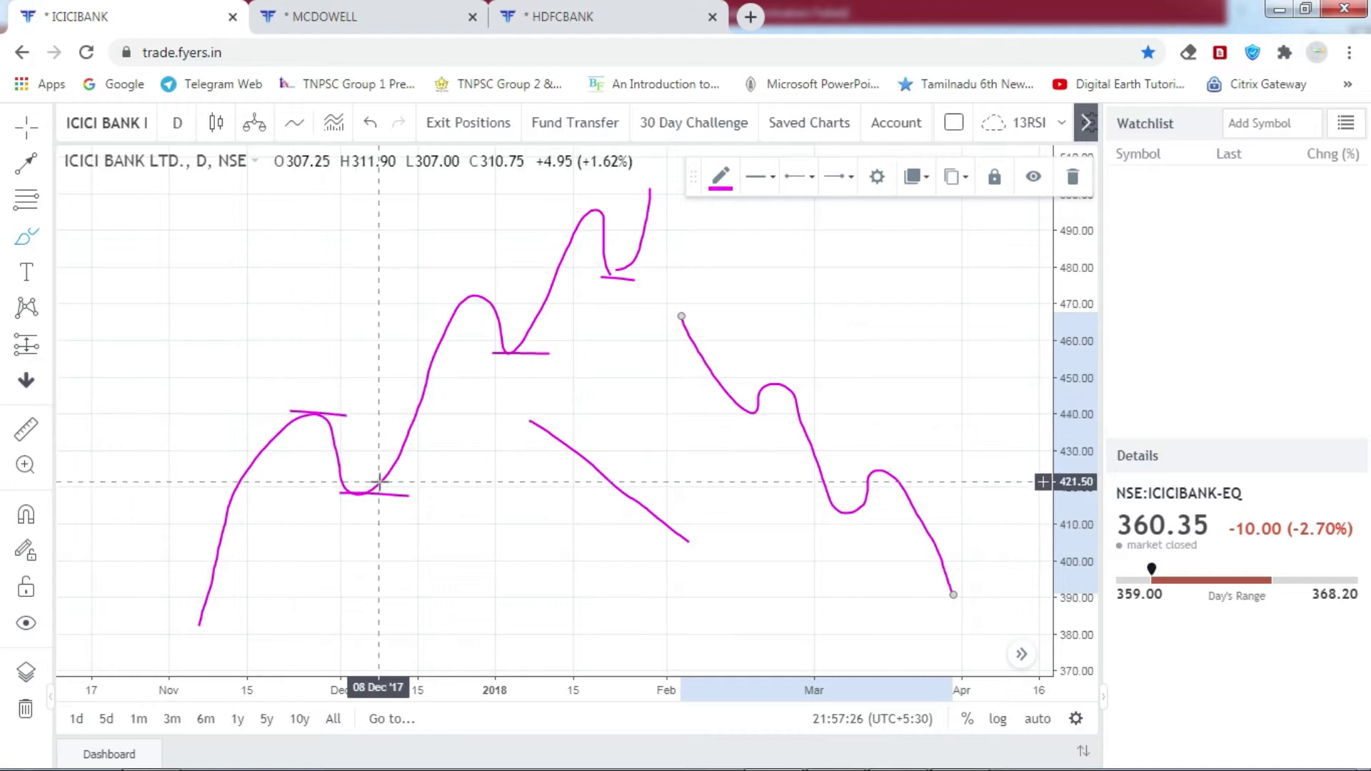
left_click(478, 460)
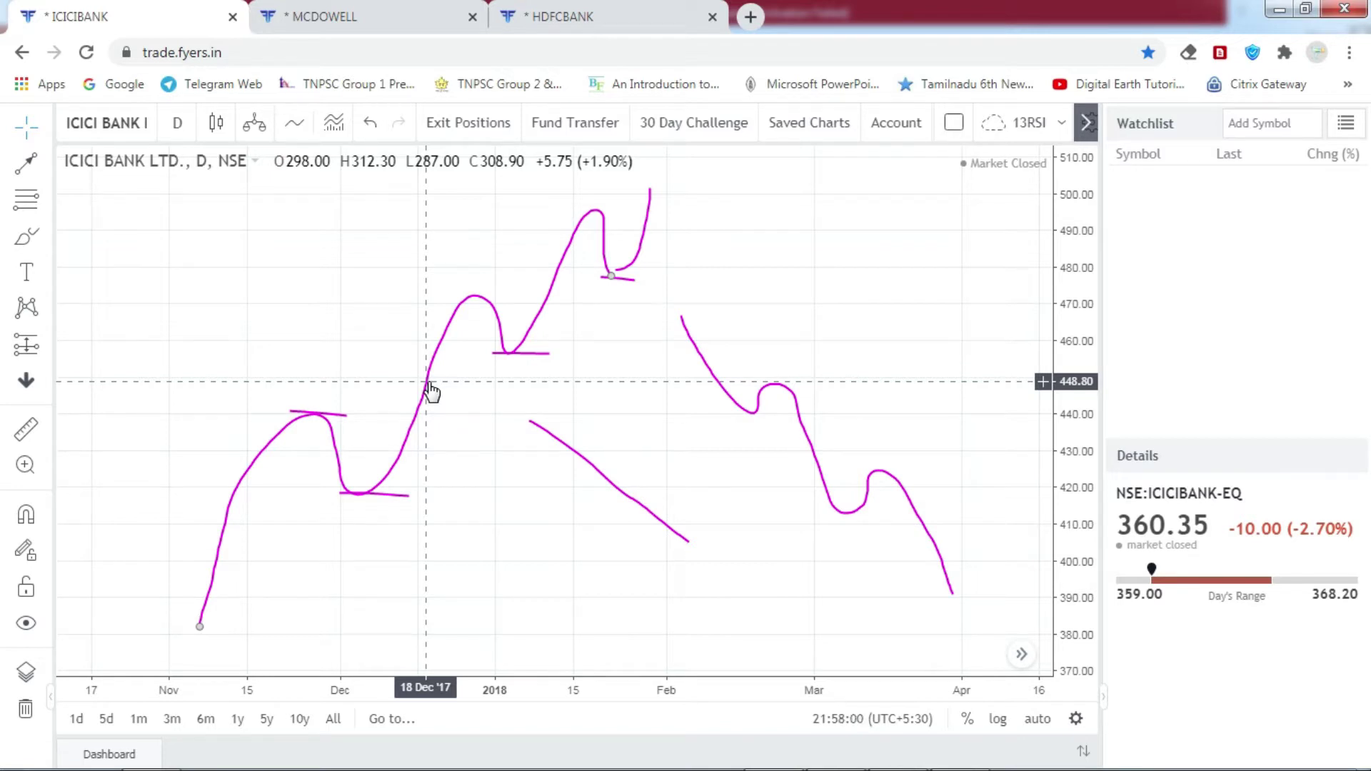
- Add a Fib Retracement over the sketched waves, from about 479 on 21 Nov '17 down to about 393 on 14 Mar '18
left_click(49, 204)
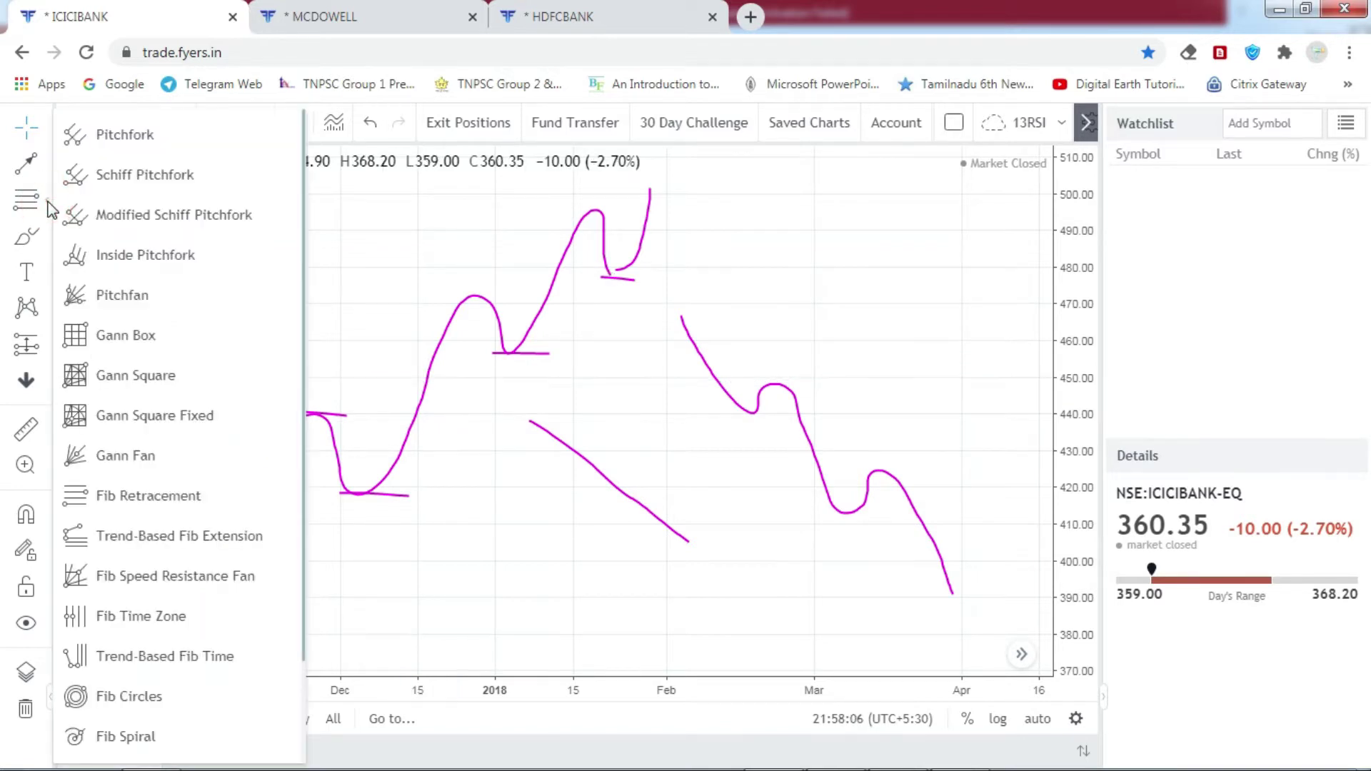
left_click(162, 493)
left_click(277, 271)
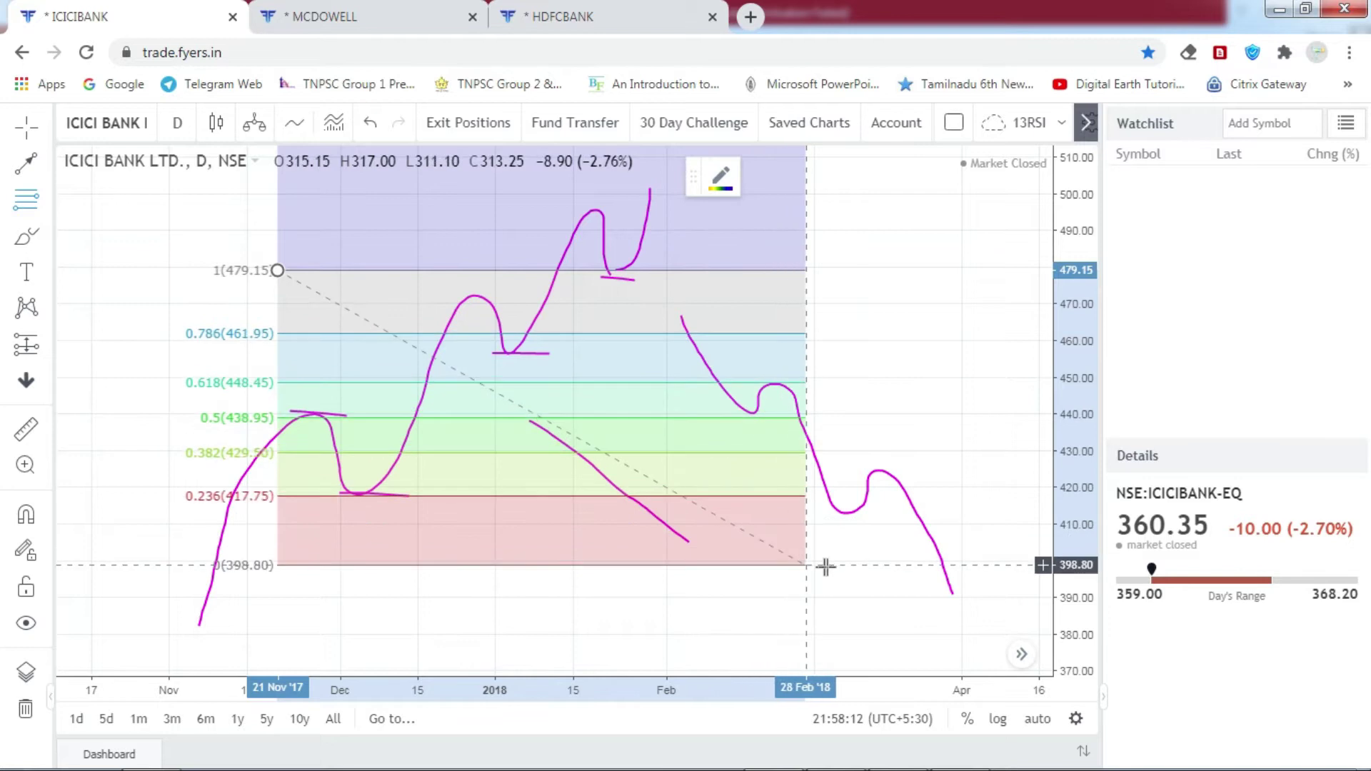
left_click(876, 587)
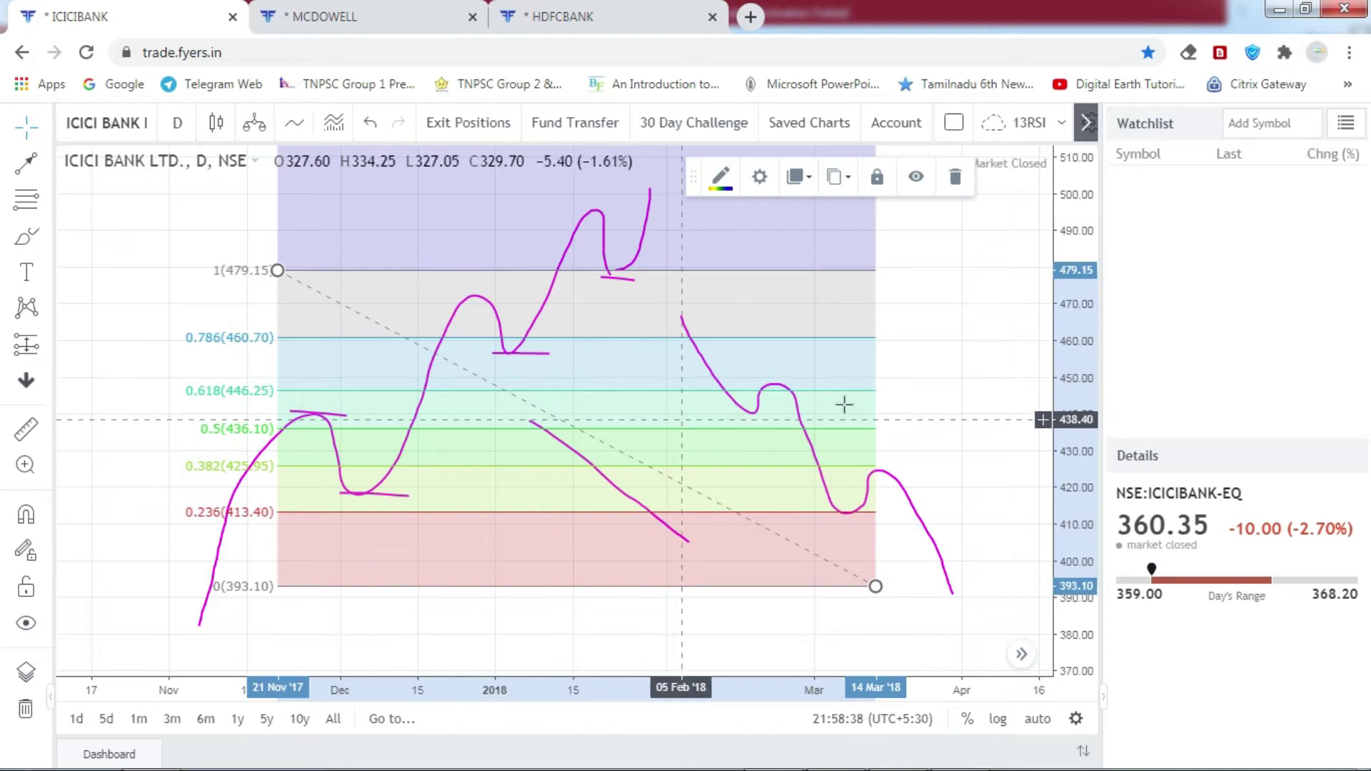
left_click(958, 399)
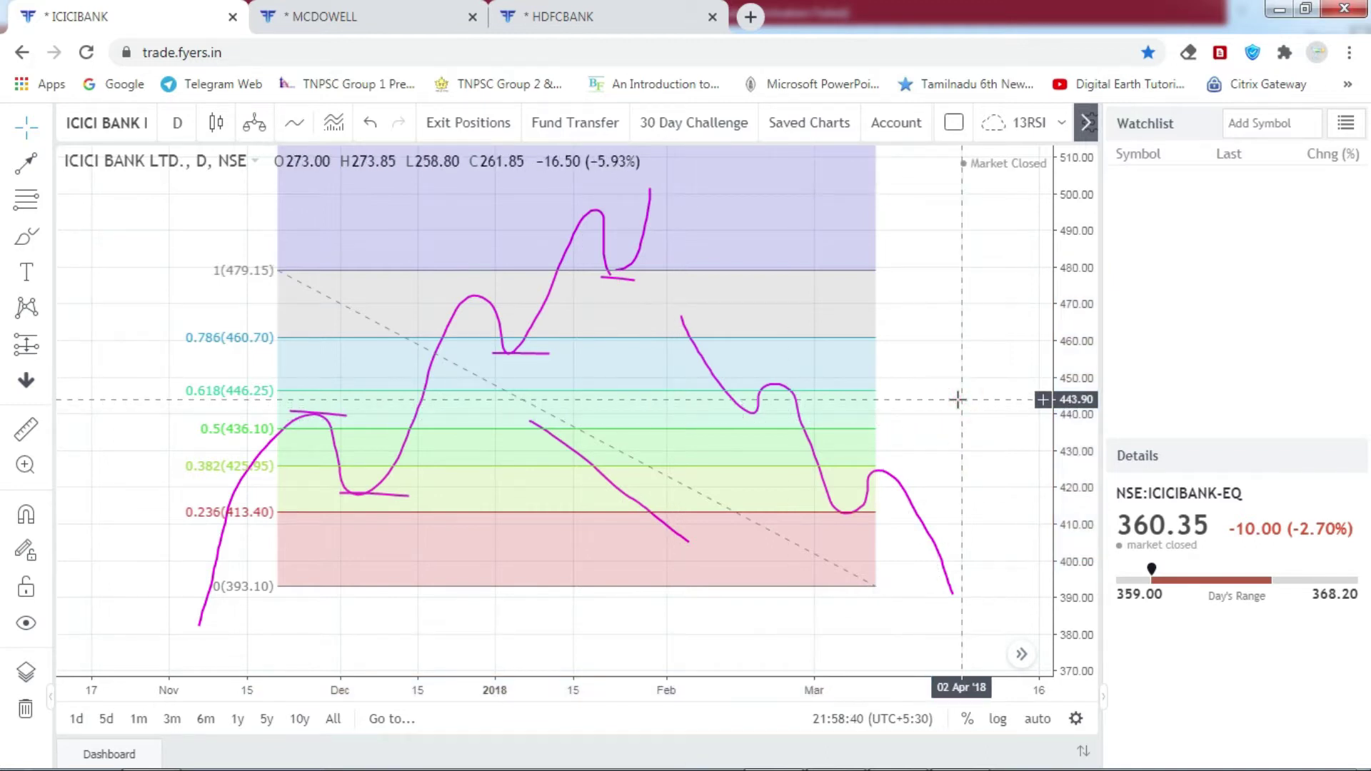
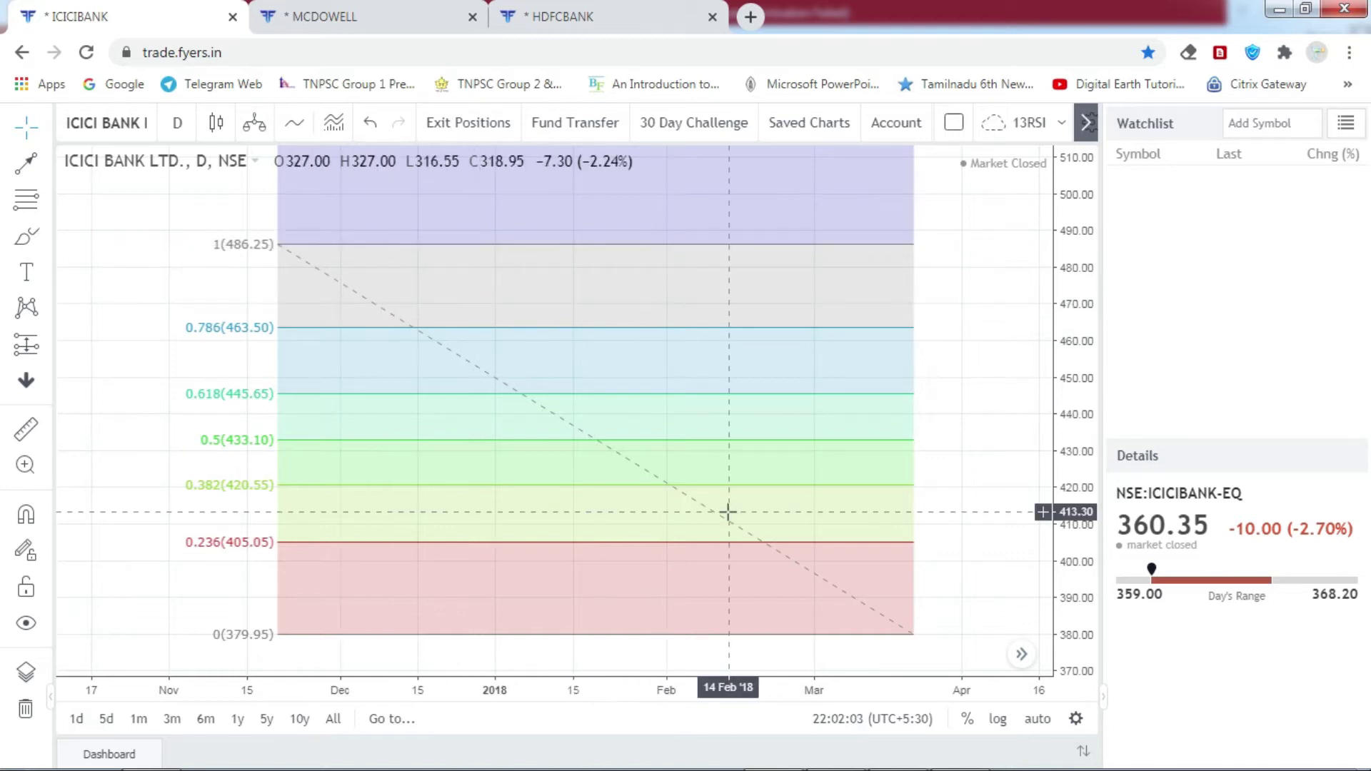
- Set the arrow colour to red and draw an arrow from the retracement's 1 level down to its 0 level, ending at 10 Jan '18
left_click(27, 164)
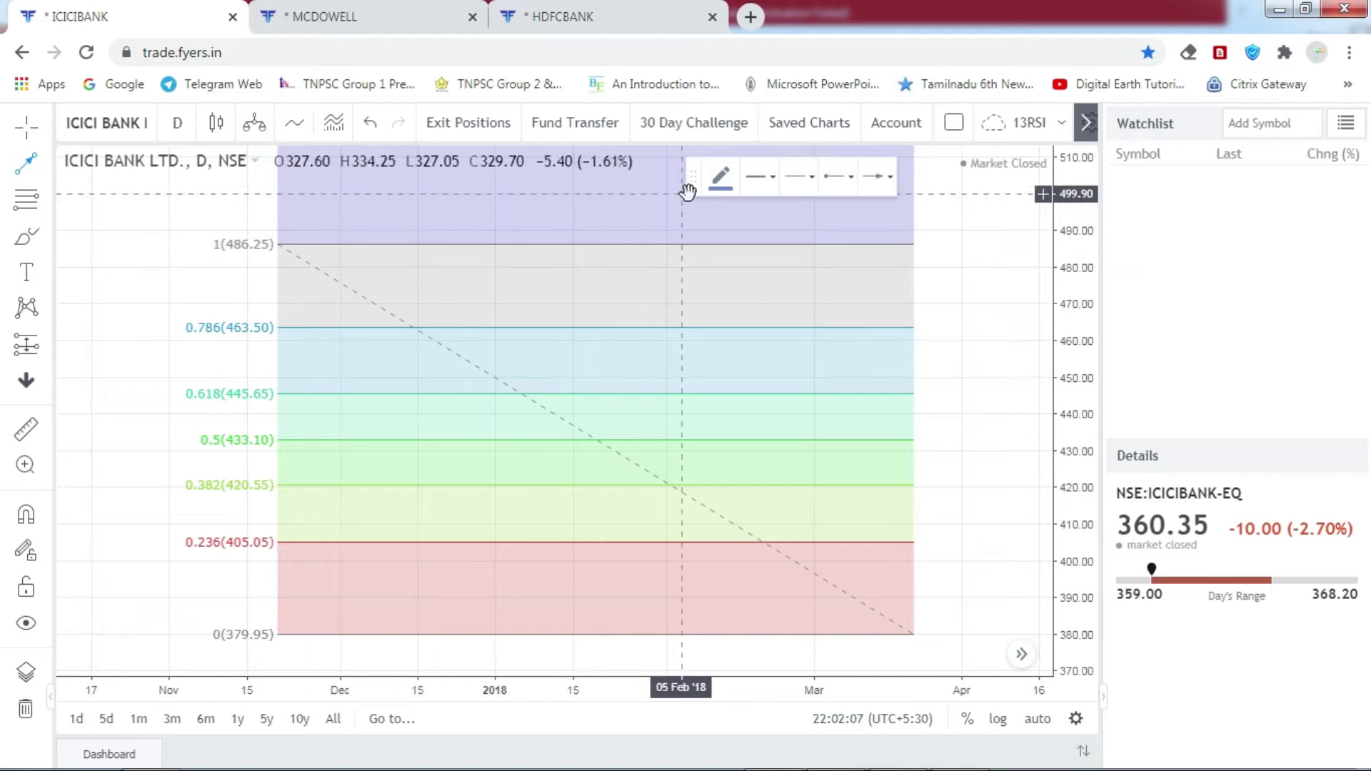
left_click(711, 192)
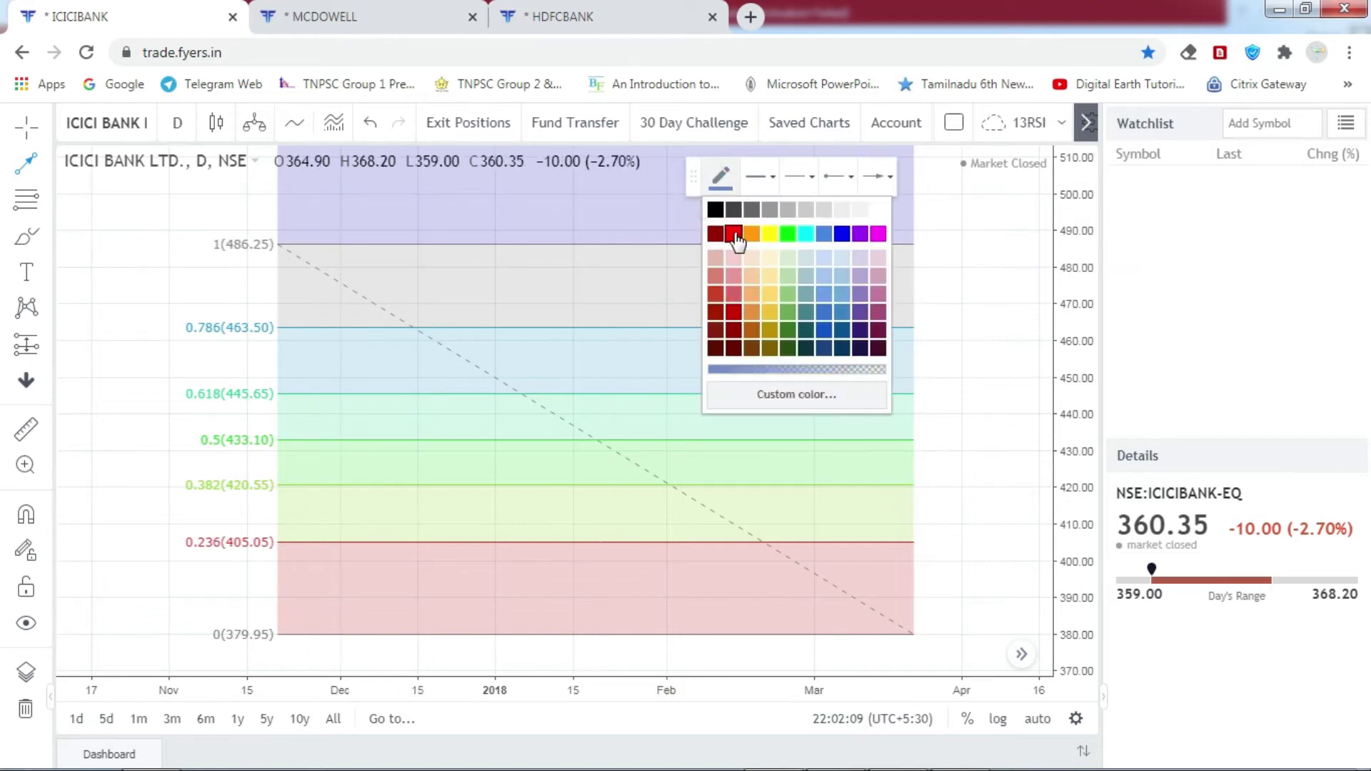
left_click(735, 230)
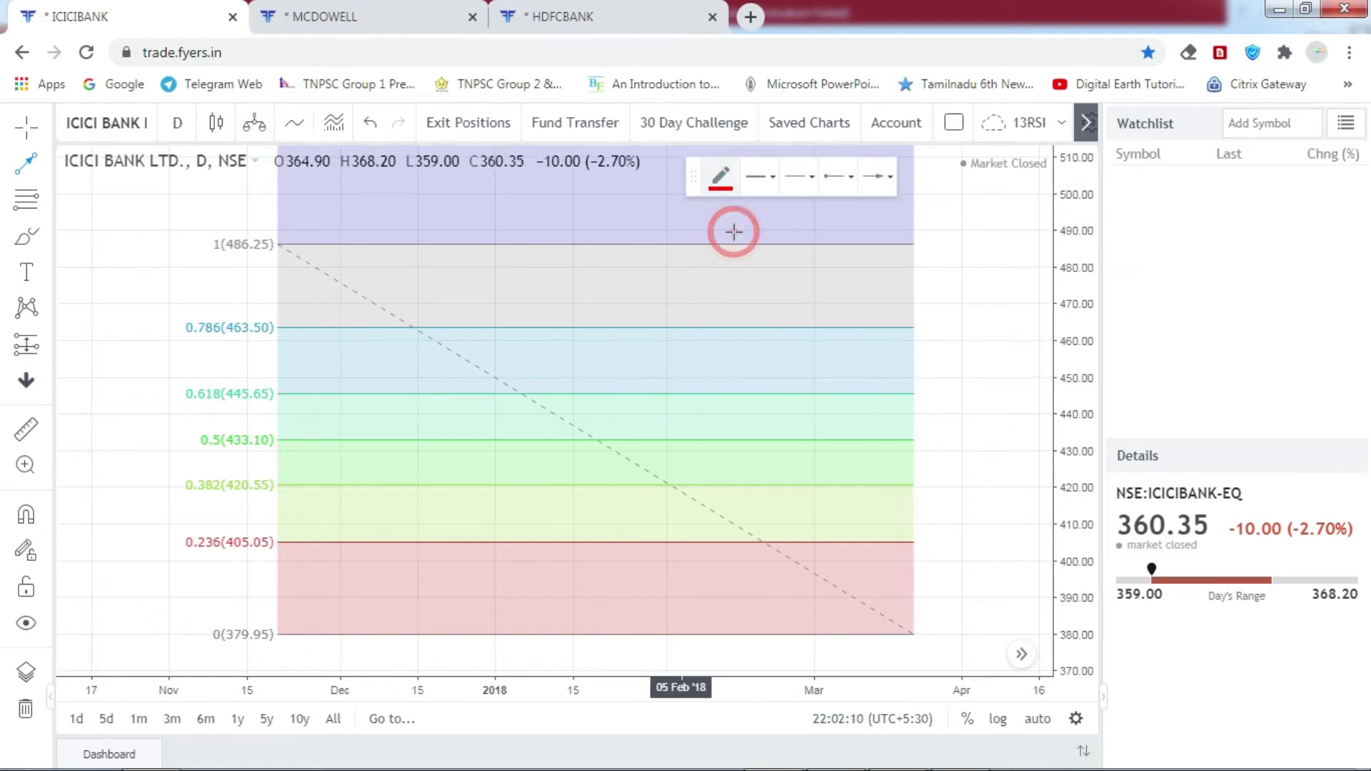
left_click(292, 244)
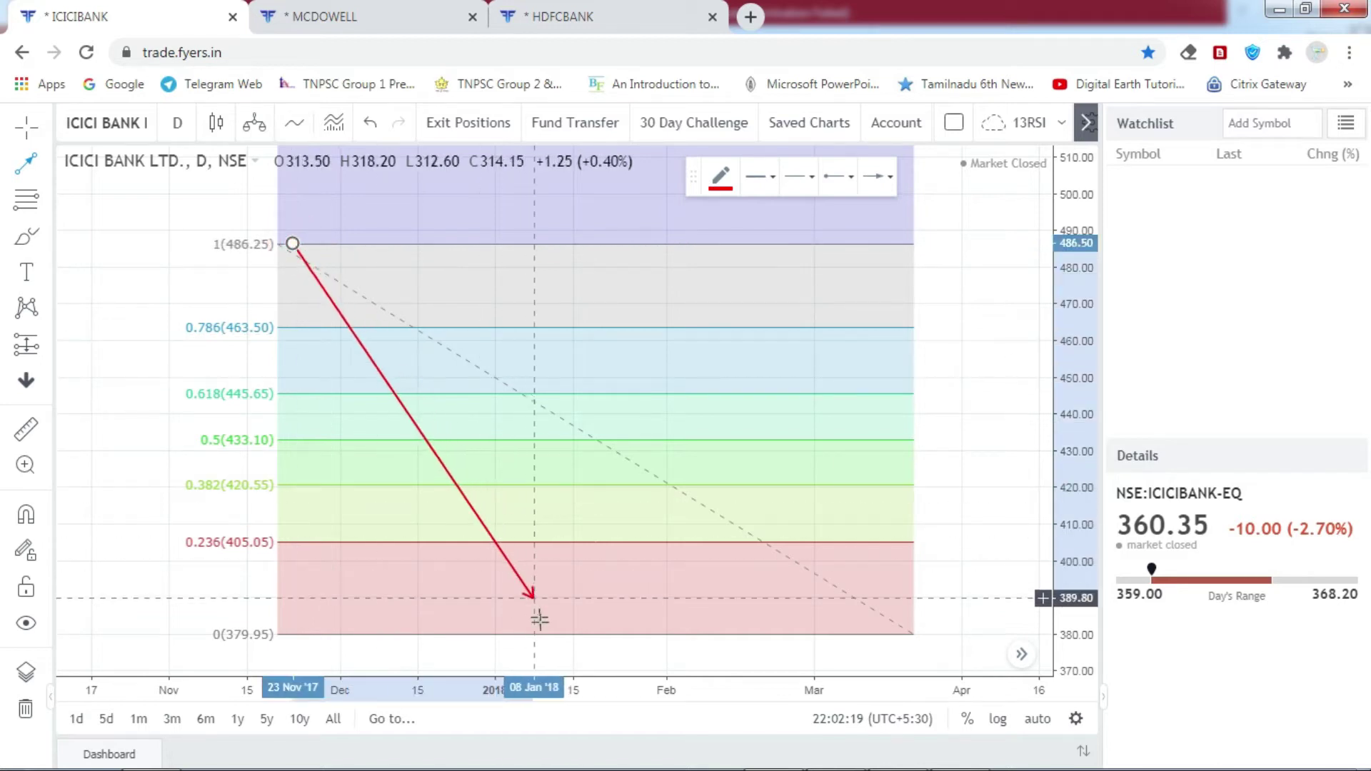
left_click(547, 633)
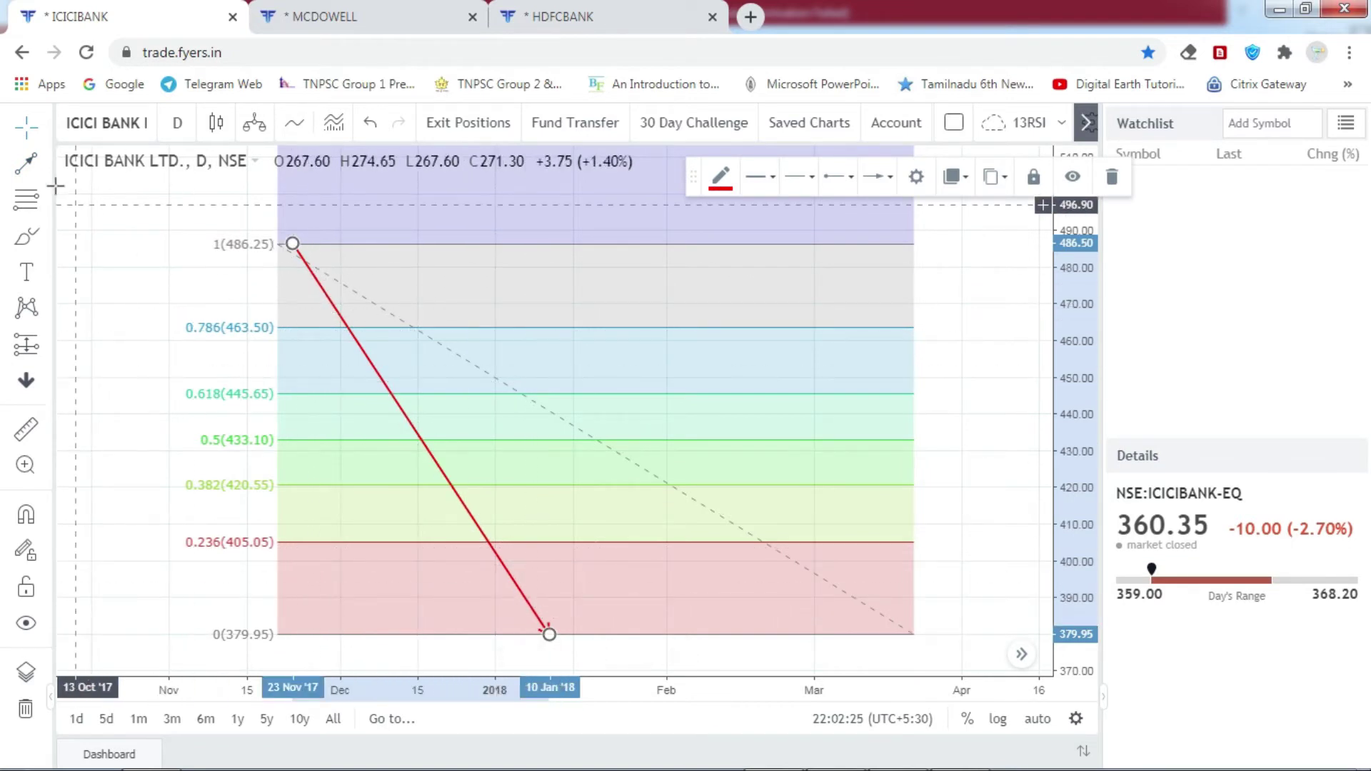
- Draw a rising red arrow from the 0 level at about 380 to just below the 0.236 level, at about 403 on 19 Jan '18
left_click(29, 164)
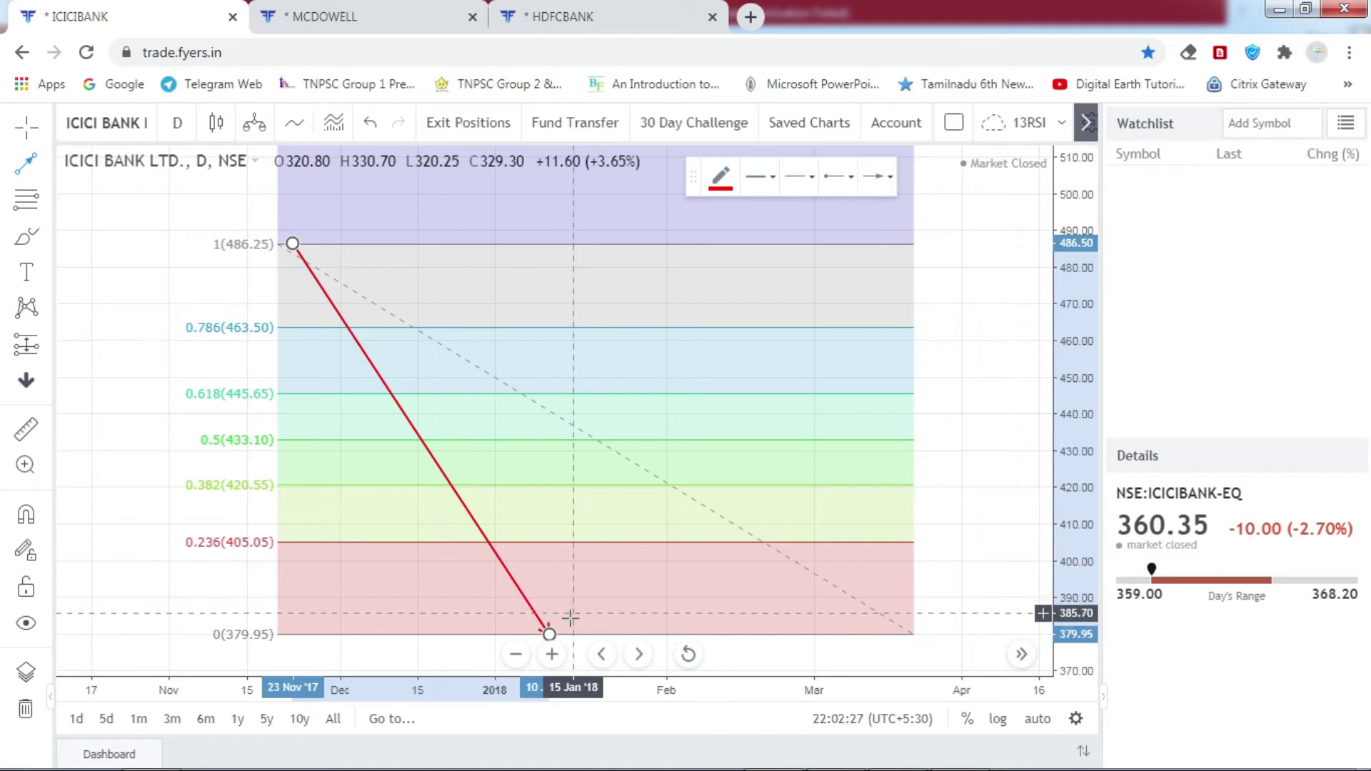
left_click(556, 632)
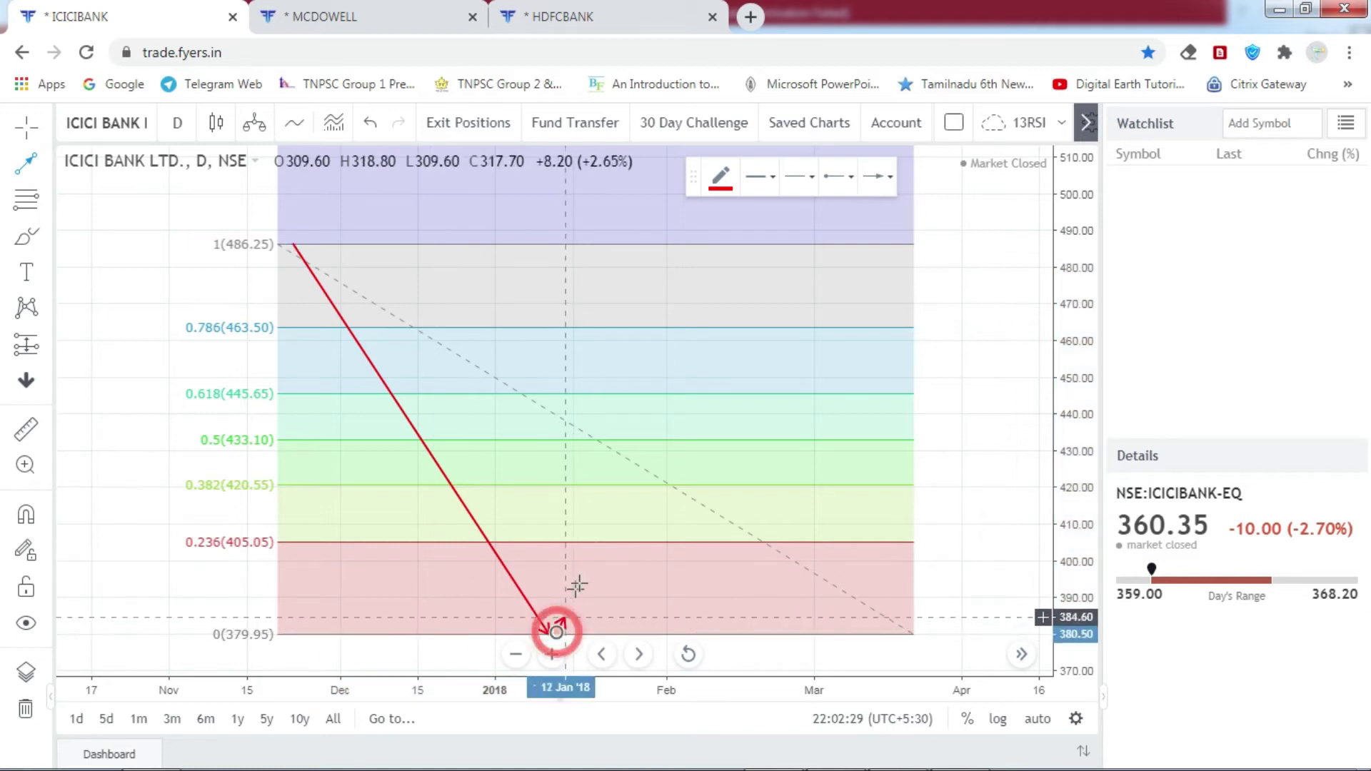
left_click(601, 548)
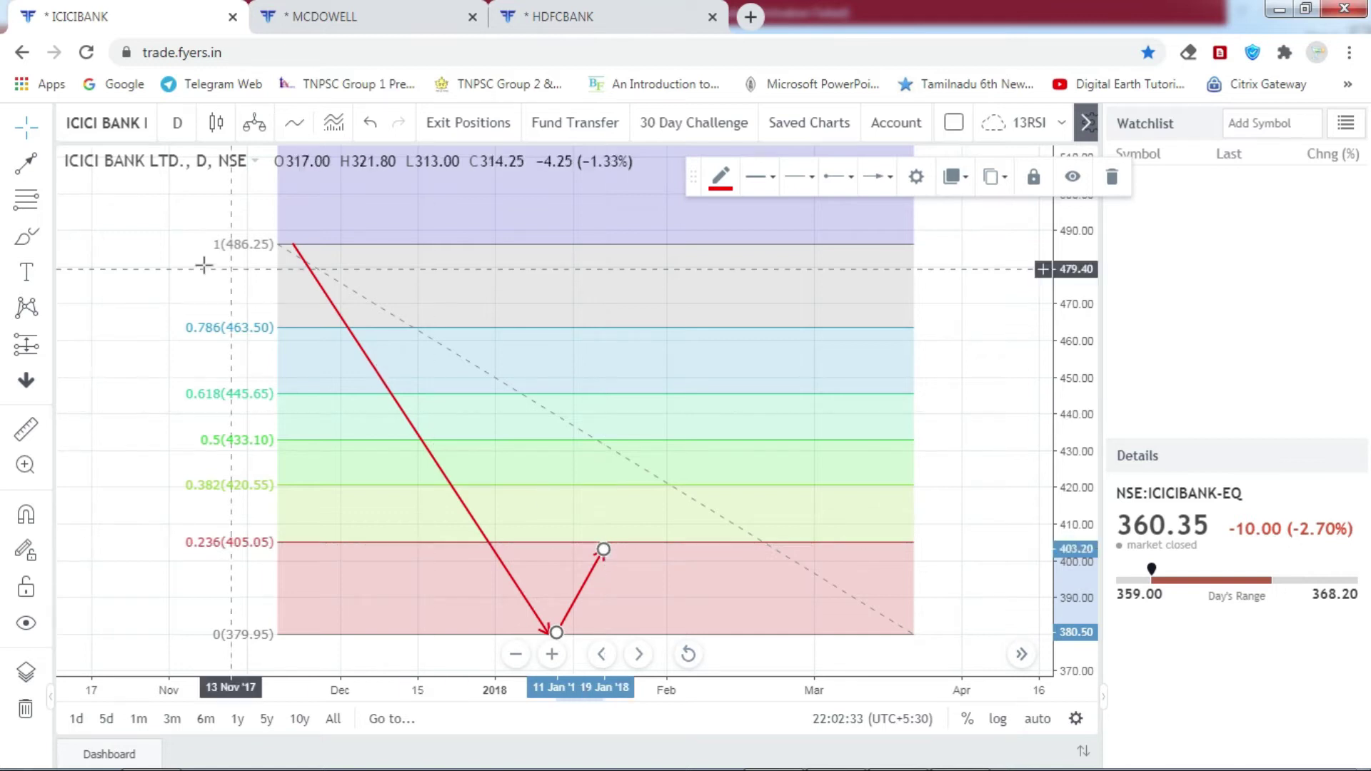
- Draw a falling red arrow from just below the 0.236 level at about 404 to the 0 level at about 379 on 8 Feb '18
left_click(29, 159)
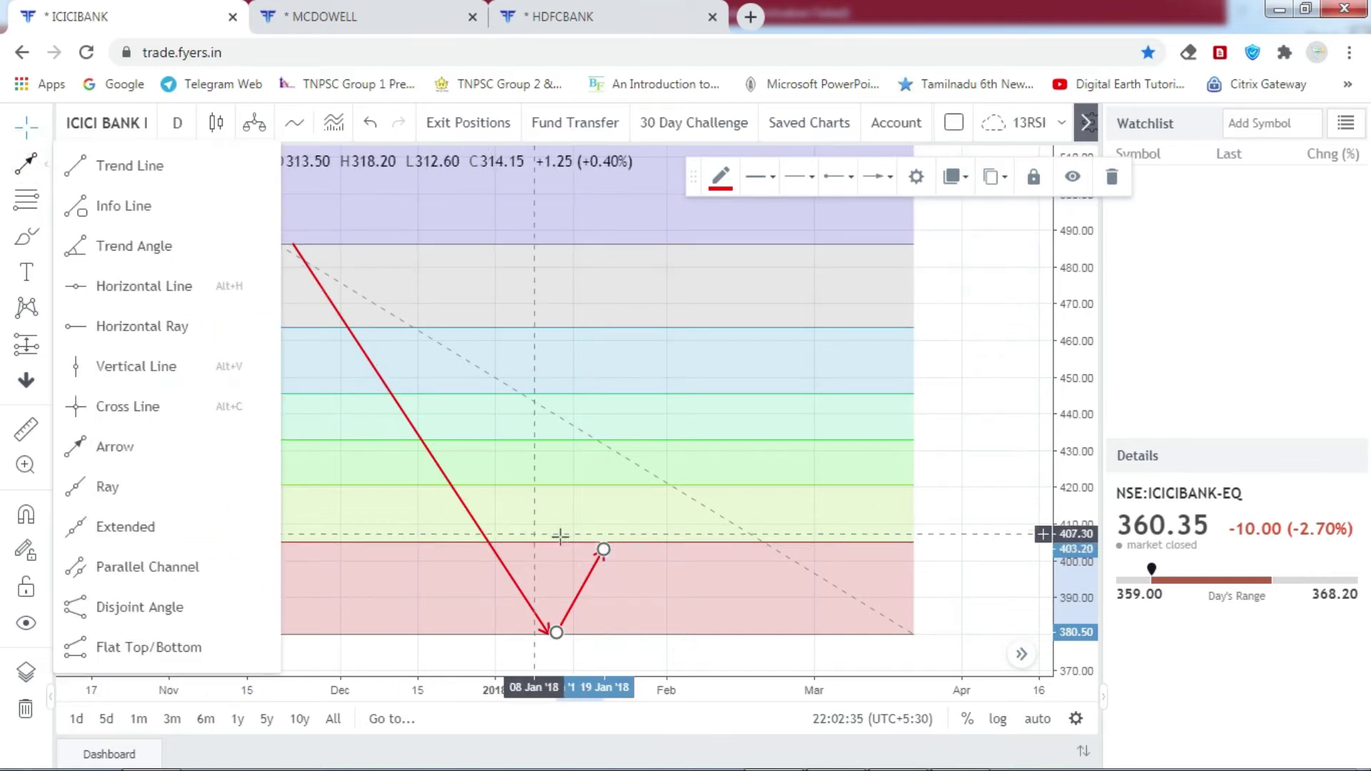
left_click(612, 550)
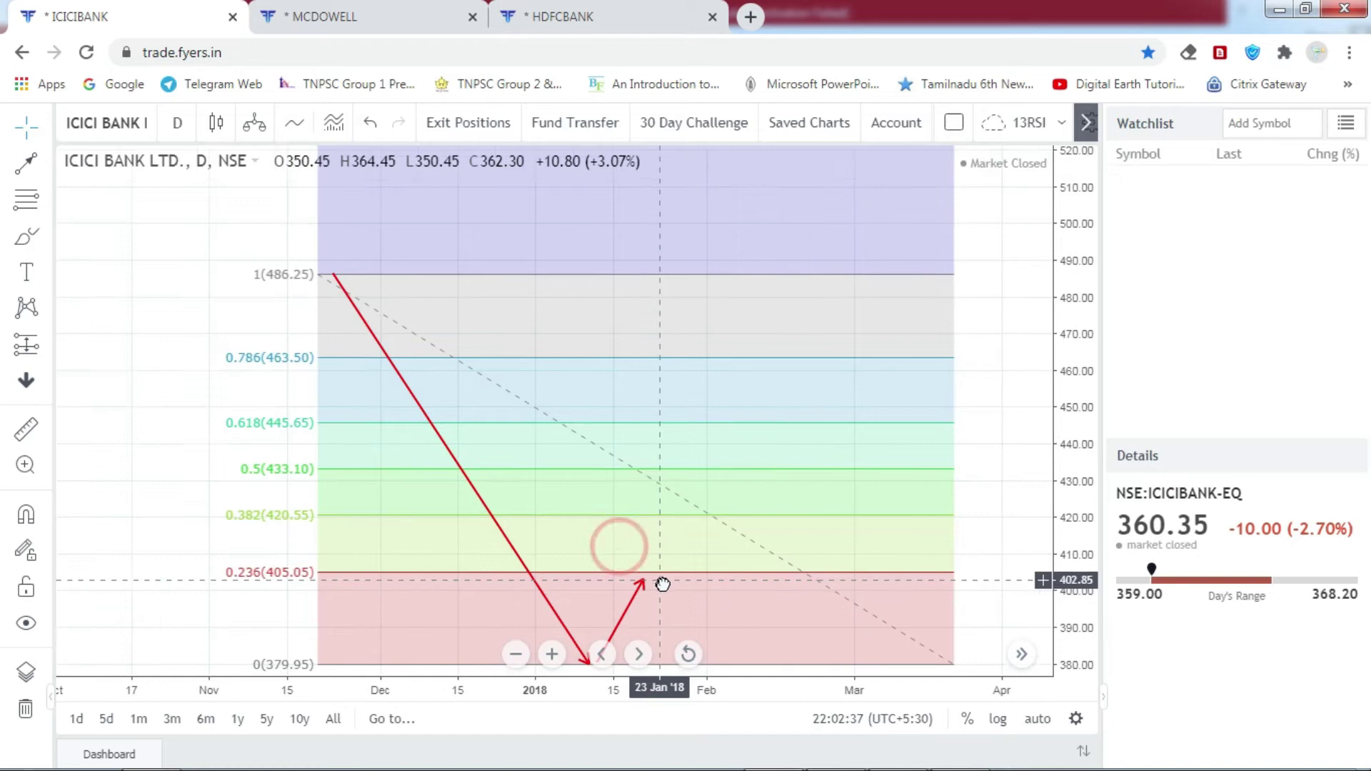
left_click_drag(636, 554, 596, 525)
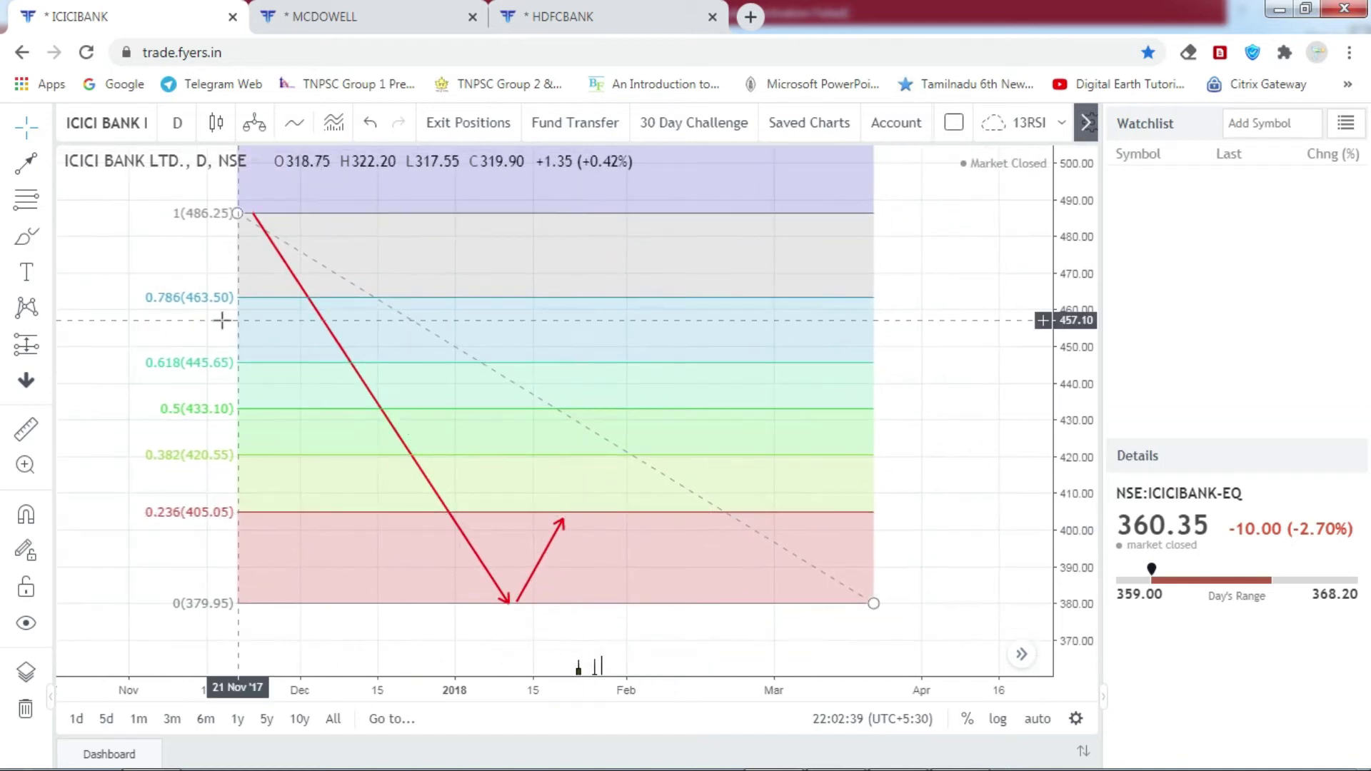
left_click(27, 162)
left_click(571, 517)
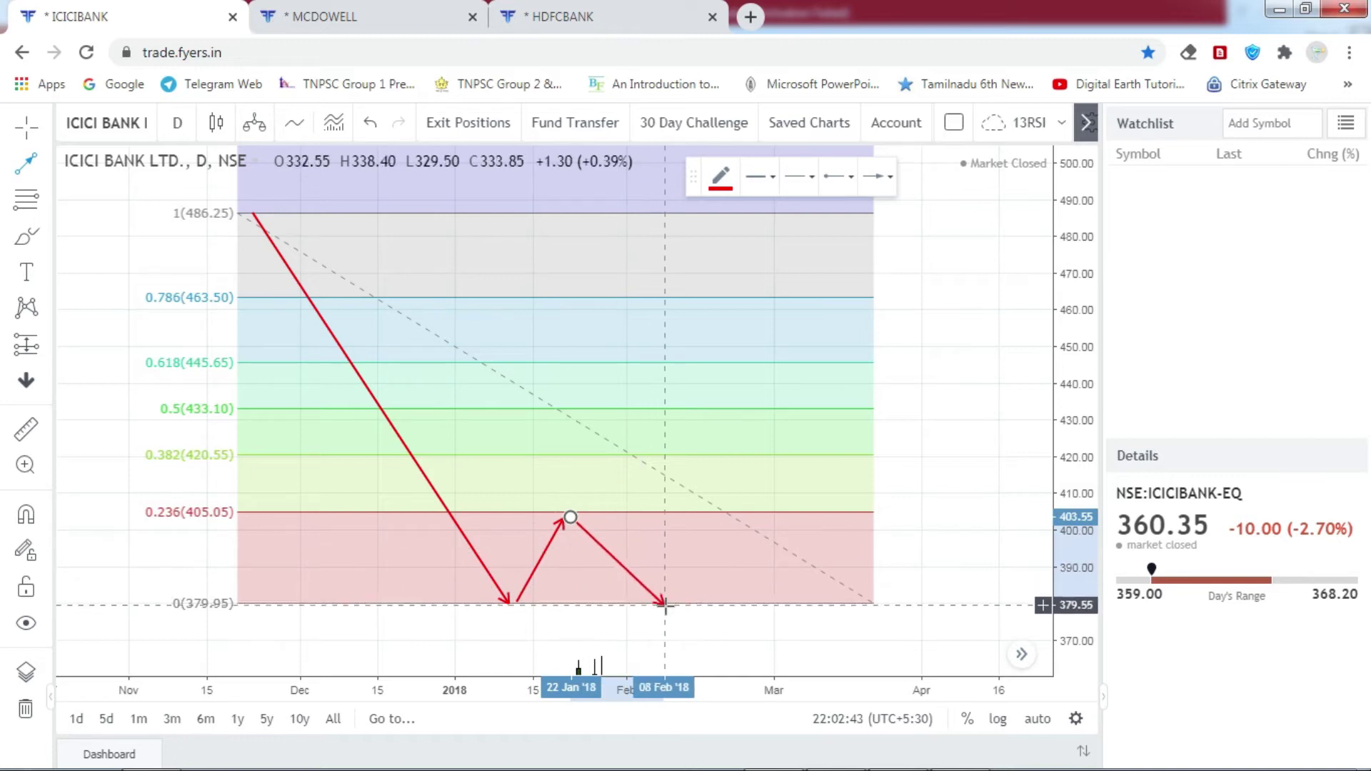
left_click(664, 607)
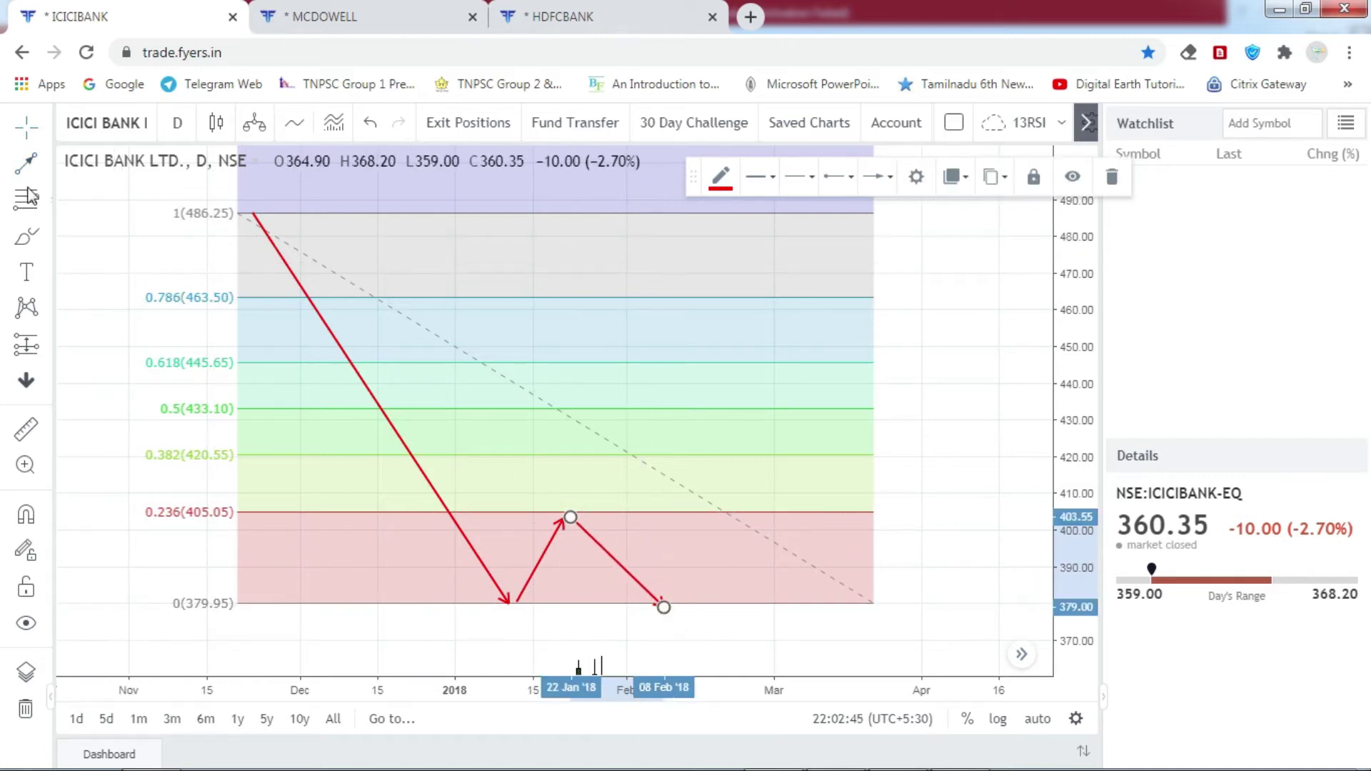
- Draw a red arrow from the 0.236 level up to near the 0.5 level, and another from there down to the 0 level
left_click(27, 163)
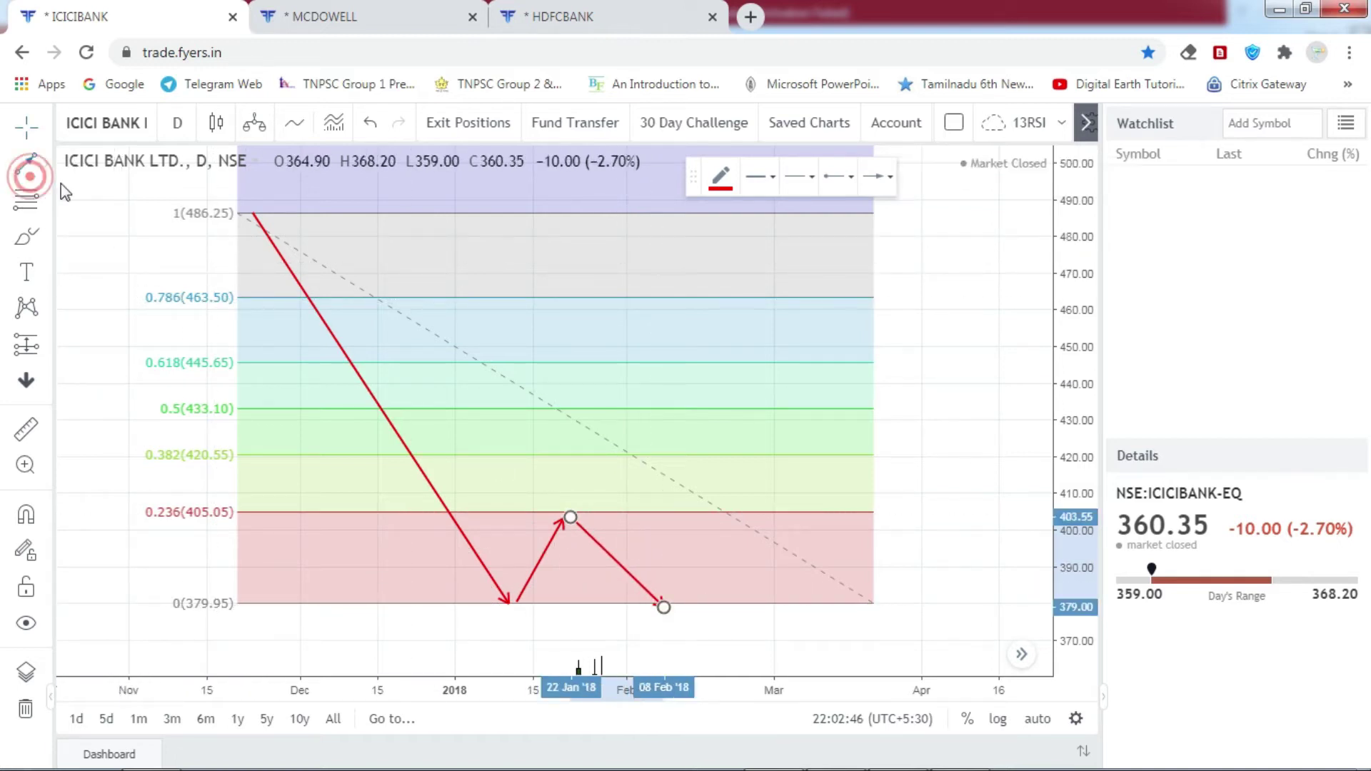
left_click(556, 510)
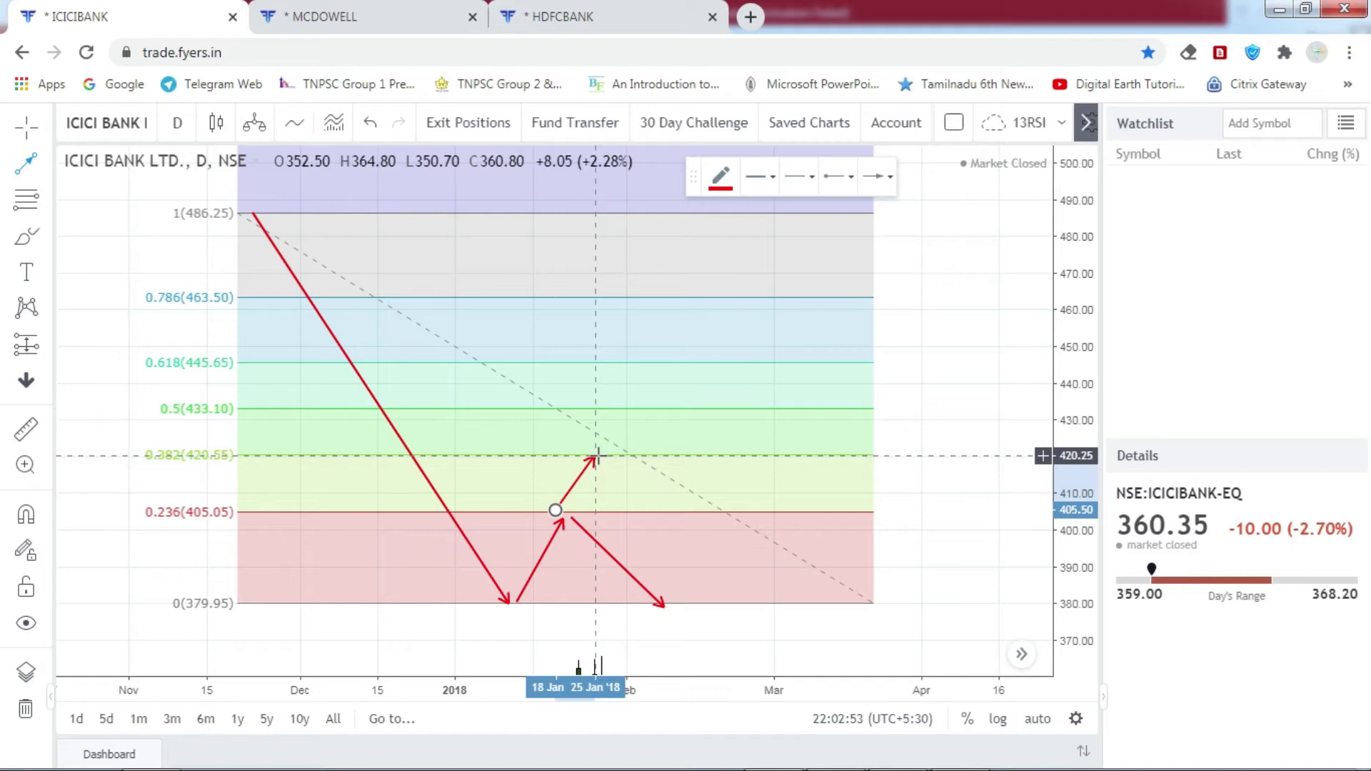
left_click(609, 415)
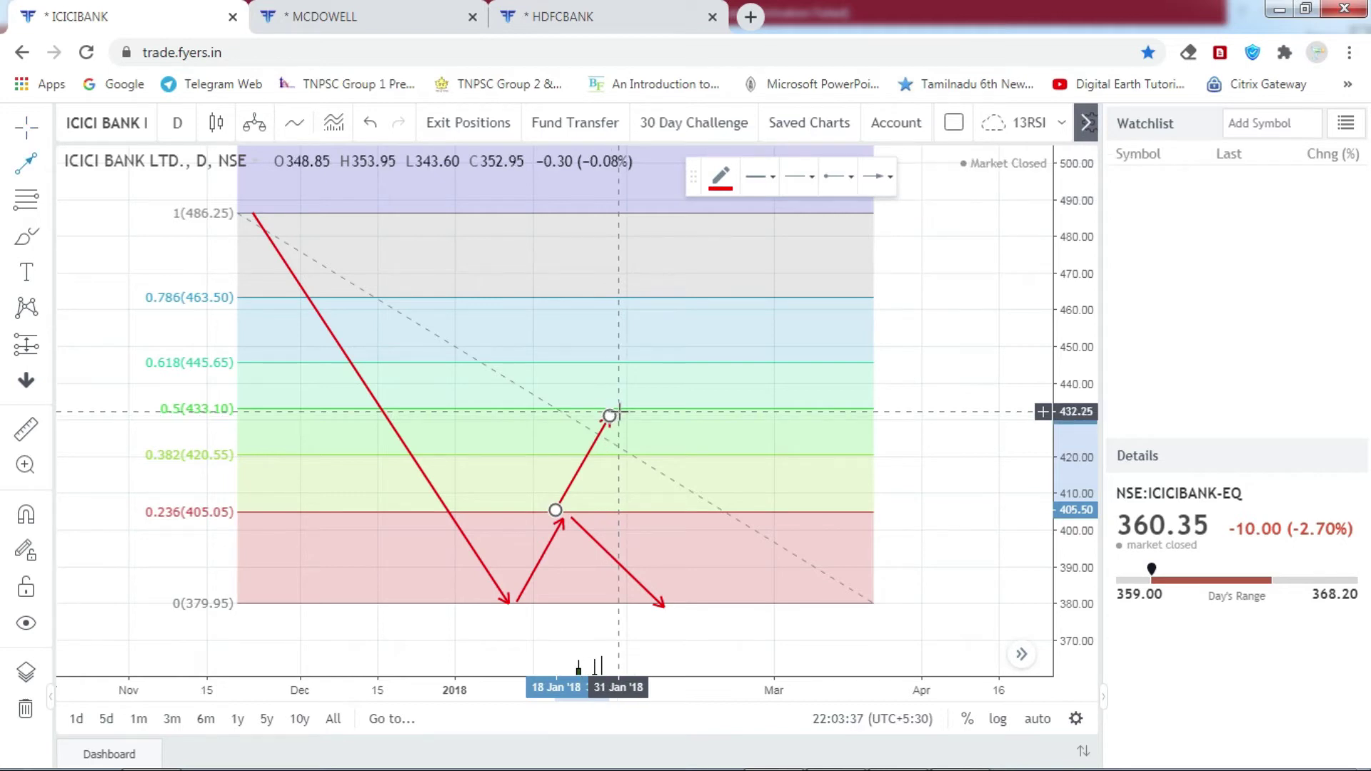
left_click(619, 413)
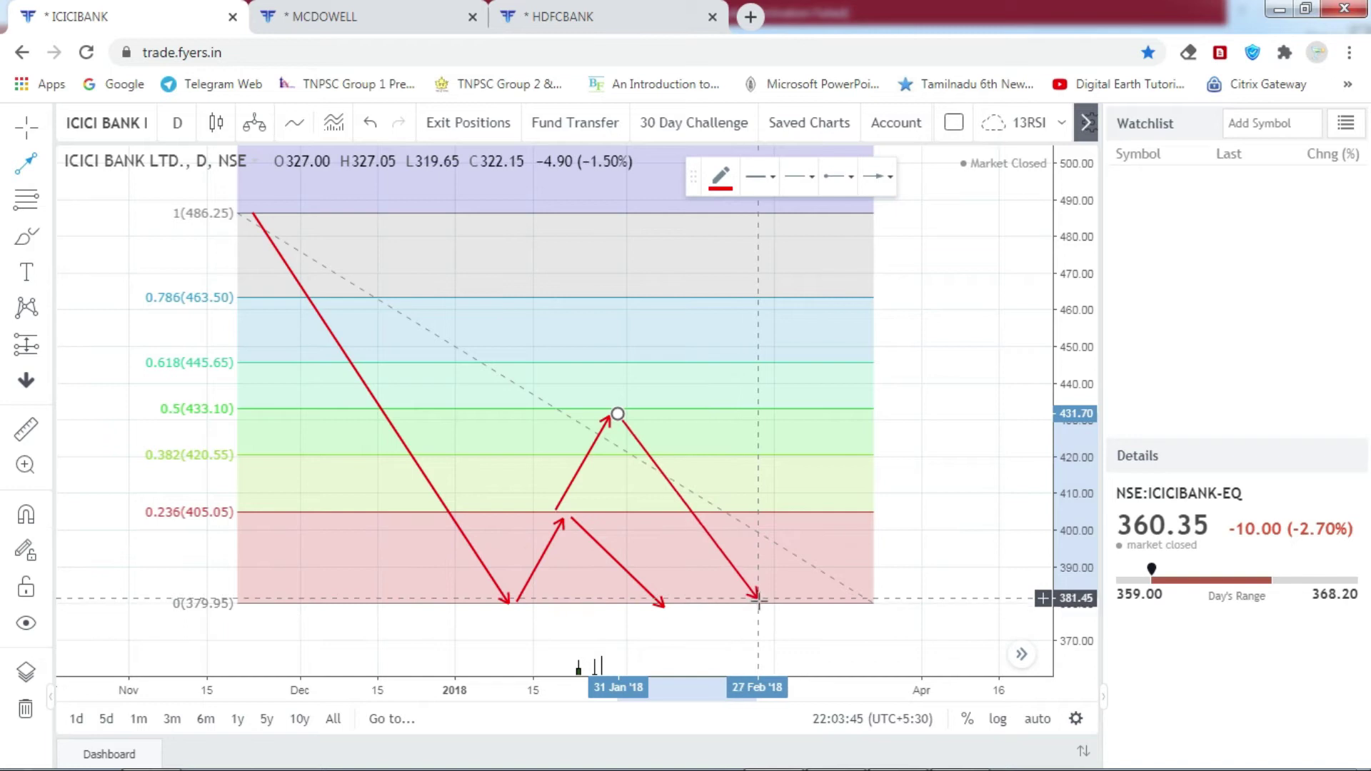
left_click(798, 600)
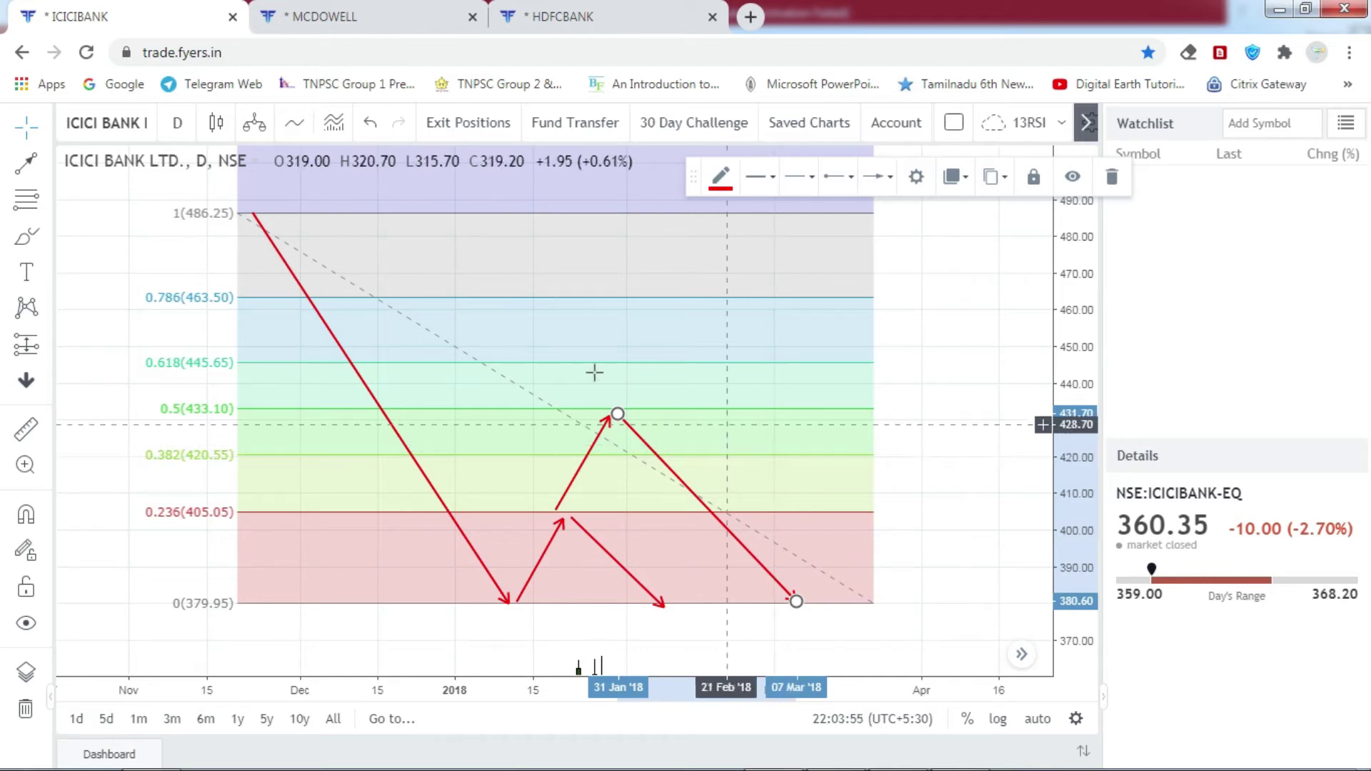
- Undo the last three arrows, keeping the long falling arrow and the first rising arrow
key("ctrl+z")
key("ctrl+z")
key("ctrl+z")
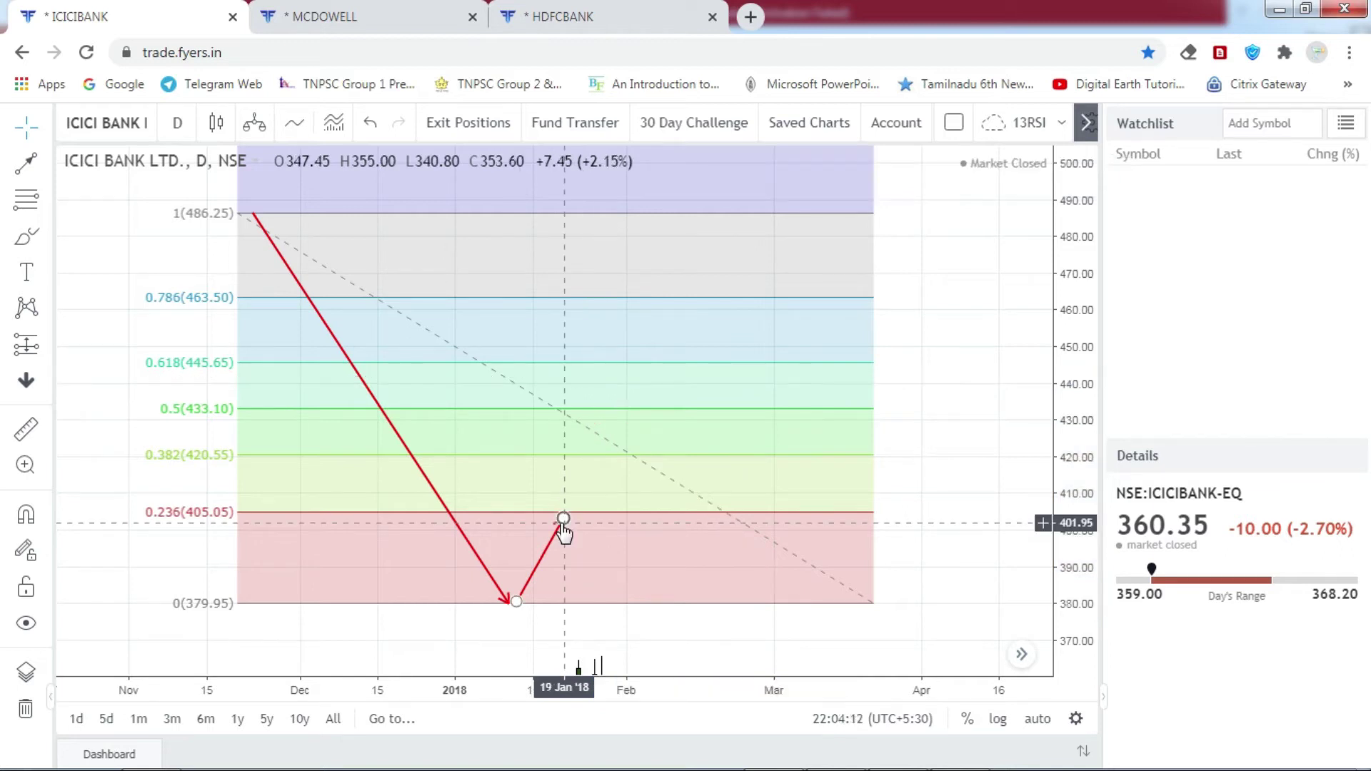
- Move the rising arrow's tip onto the 0.236 level, and draw a falling arrow from beside it to about 378, just below the 0 level
mouse_move(556, 523)
left_mouse_down()
mouse_move(577, 525)
mouse_move(107, 147)
mouse_move(536, 388)
mouse_move(556, 514)
left_mouse_up()
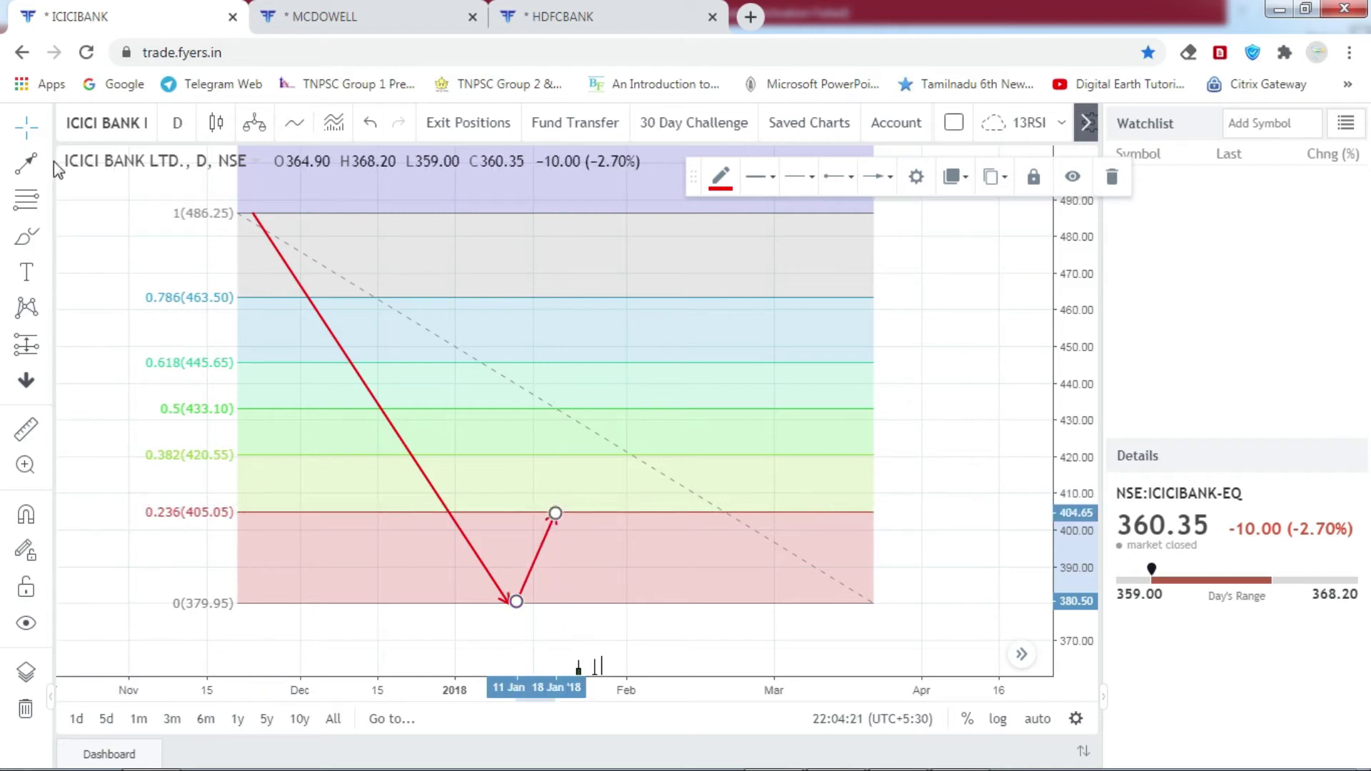
left_click(26, 163)
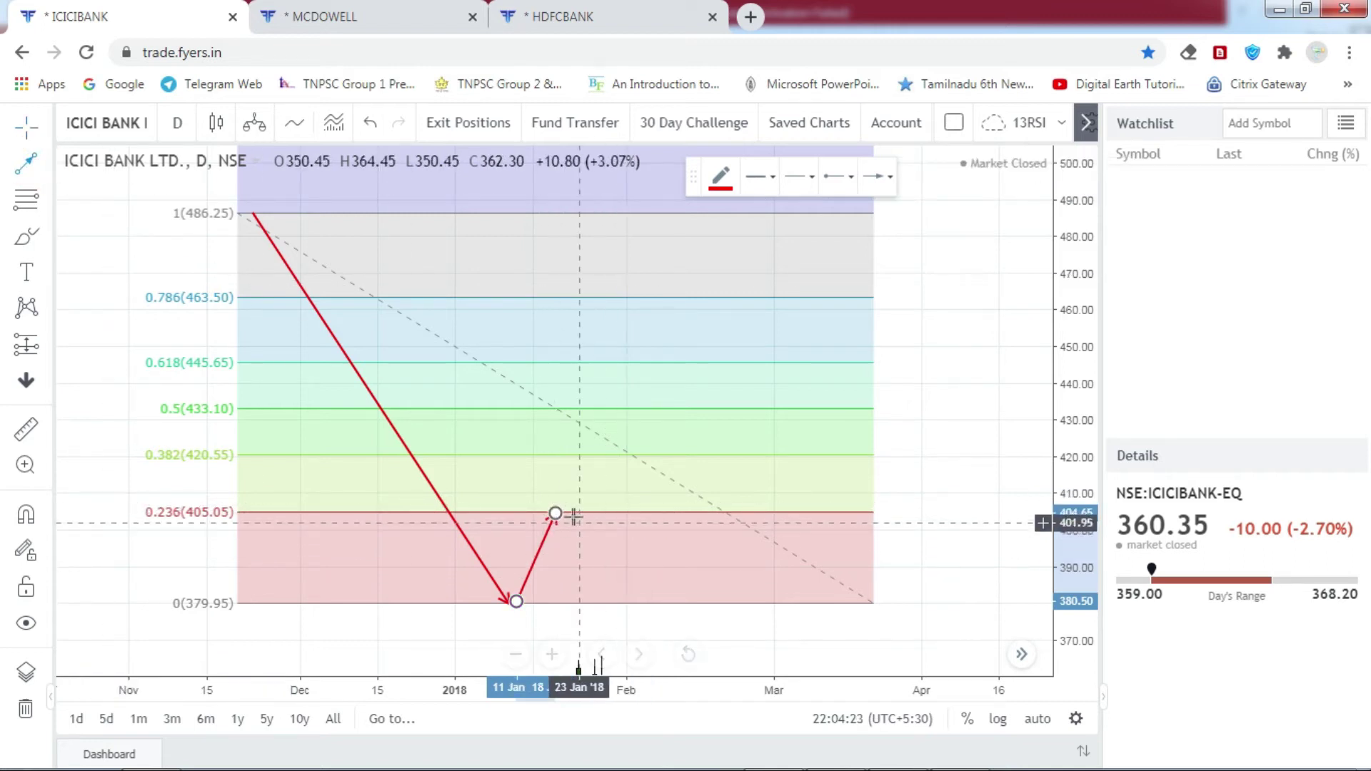
left_click_drag(570, 514, 656, 612)
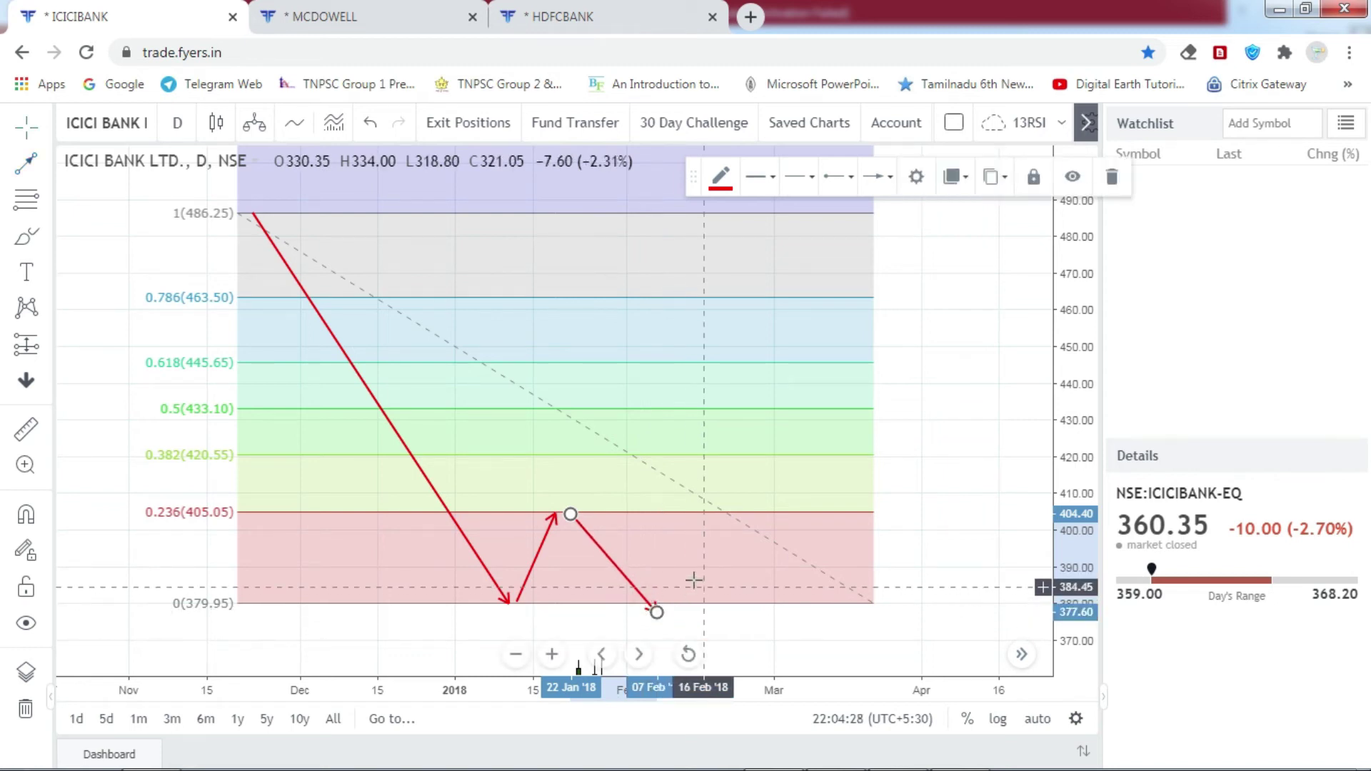
- Draw a rising red arrow from the 0 level on 11 Jan '18 to the 0.382 level at about 420 on 31 Jan '18
left_click(29, 157)
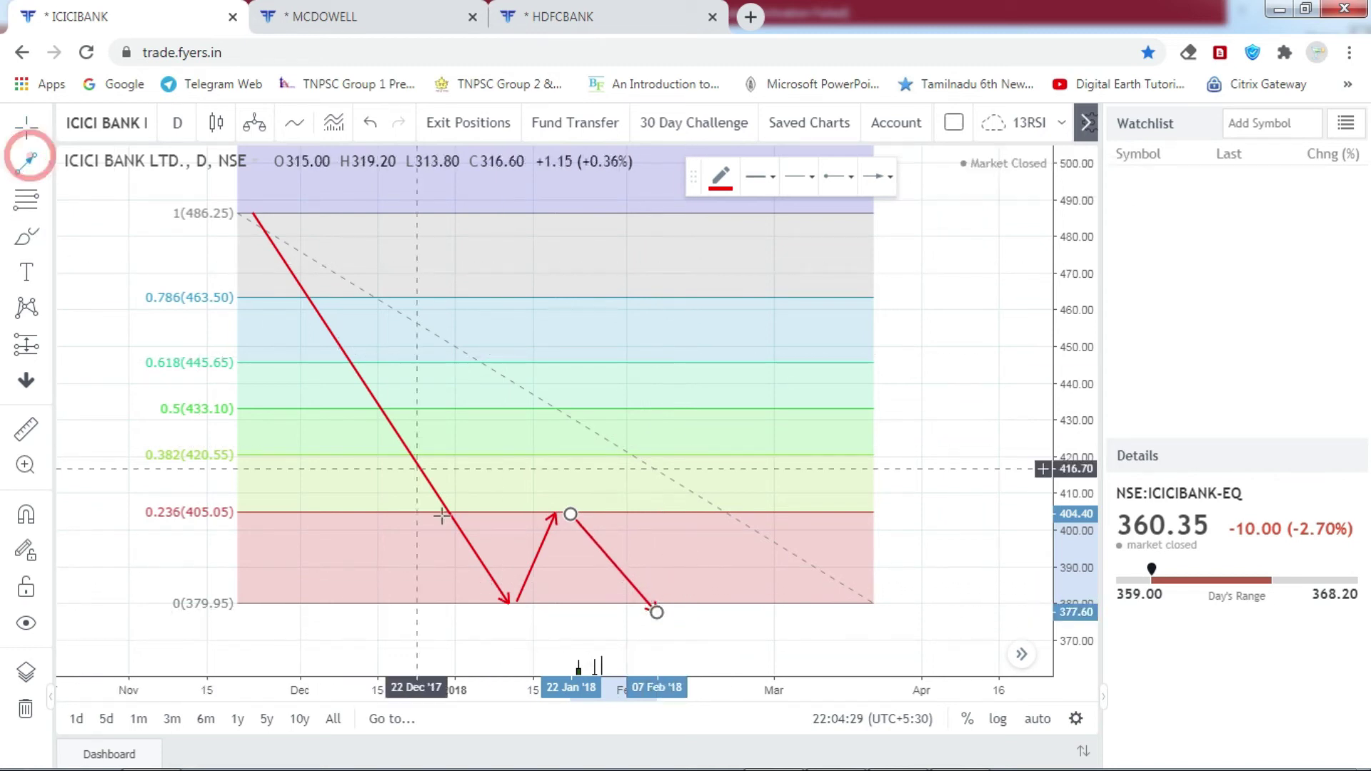
left_click(516, 604)
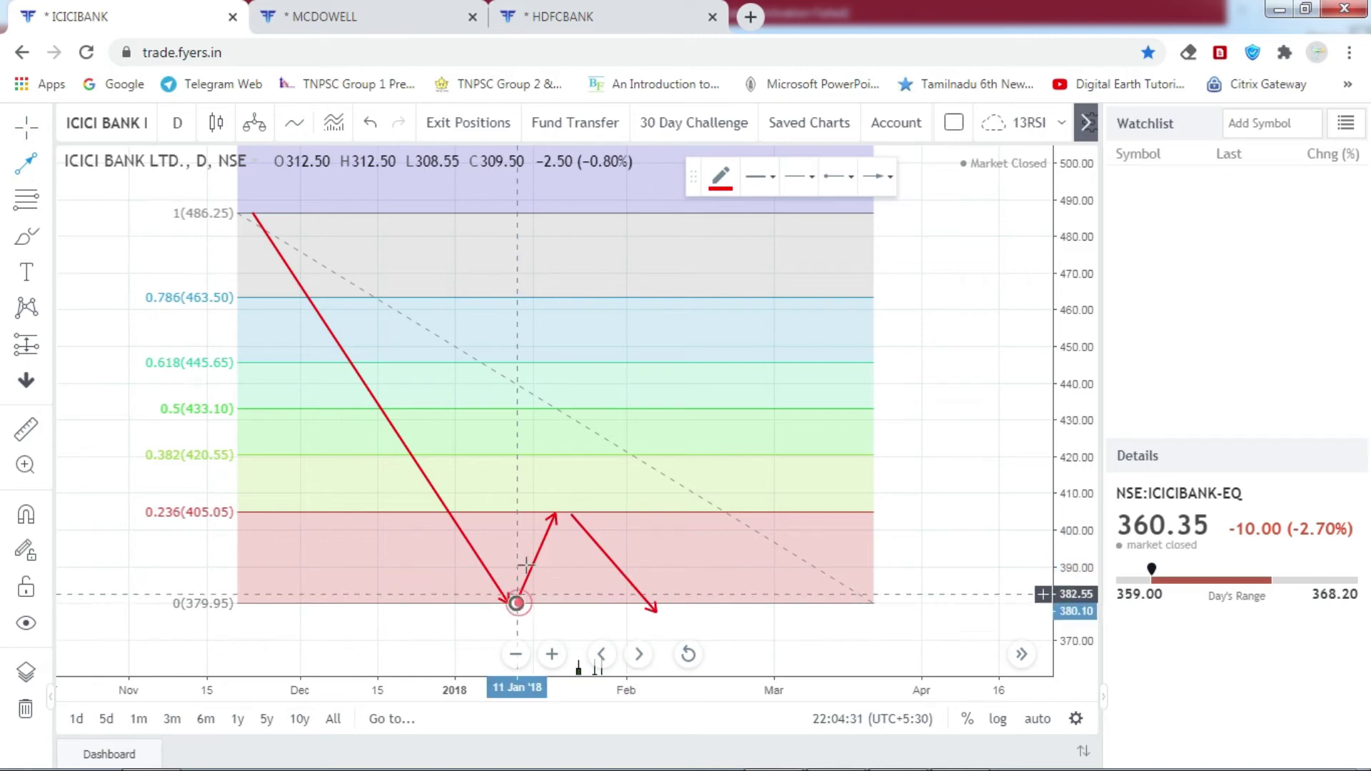
left_click(616, 458)
- Draw a falling red arrow from the 0.382 level at about 419 on 1 Feb '18 down to the 0 level
left_click(29, 163)
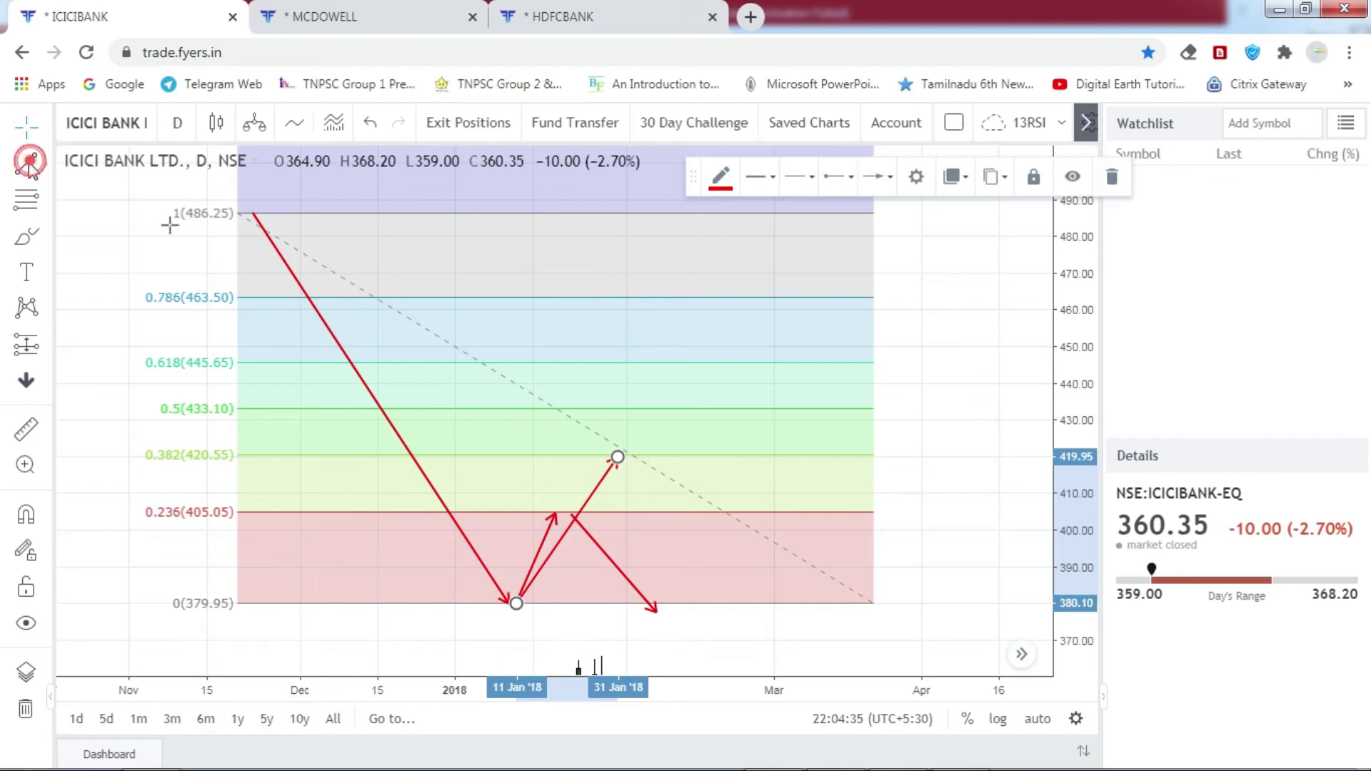
left_click(630, 457)
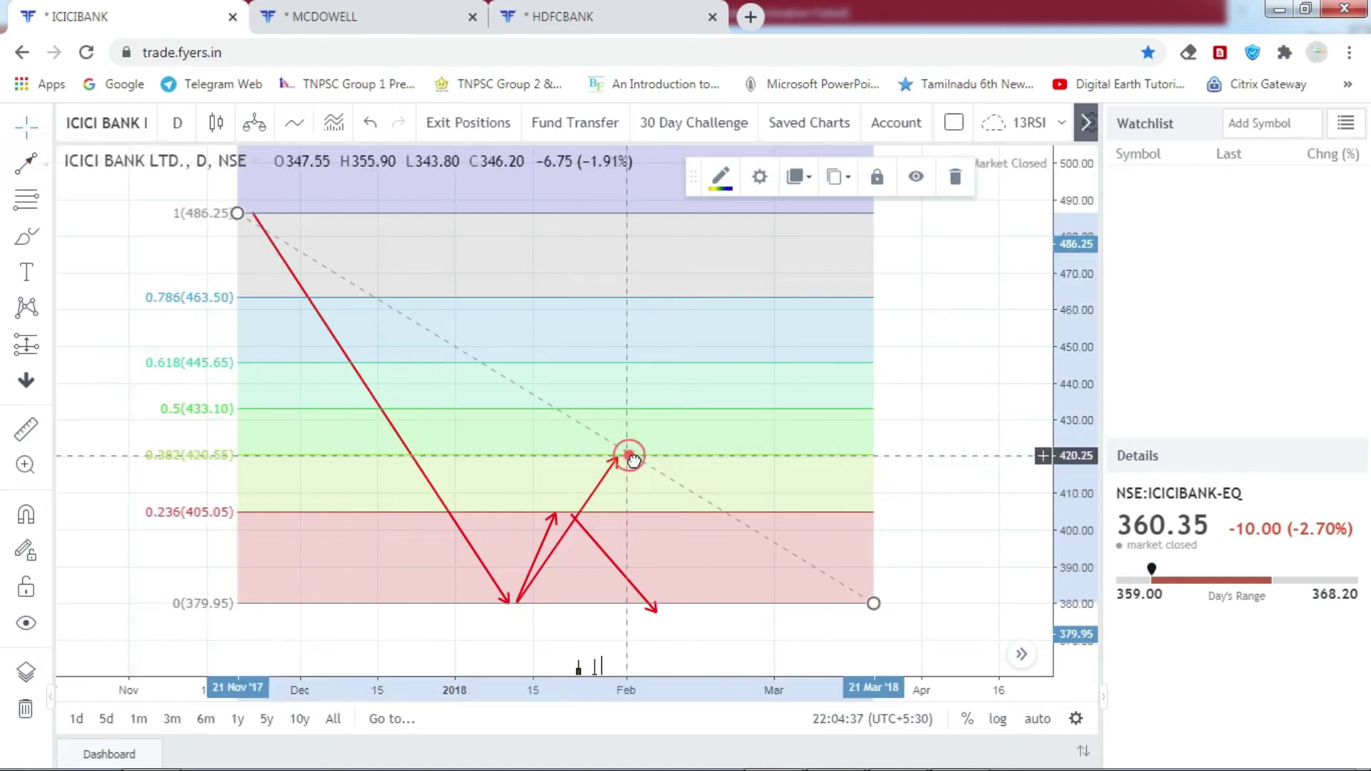
left_click_drag(346, 308, 407, 355)
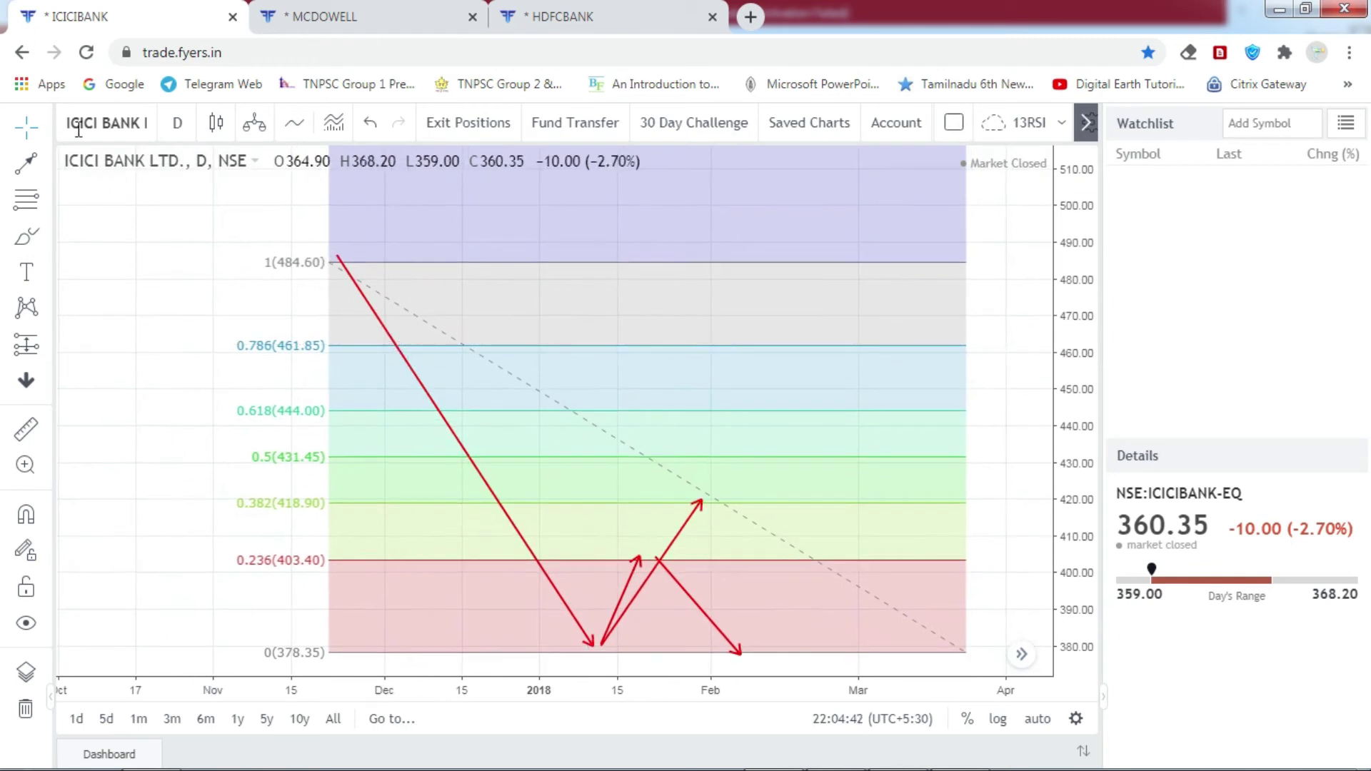
left_click(26, 163)
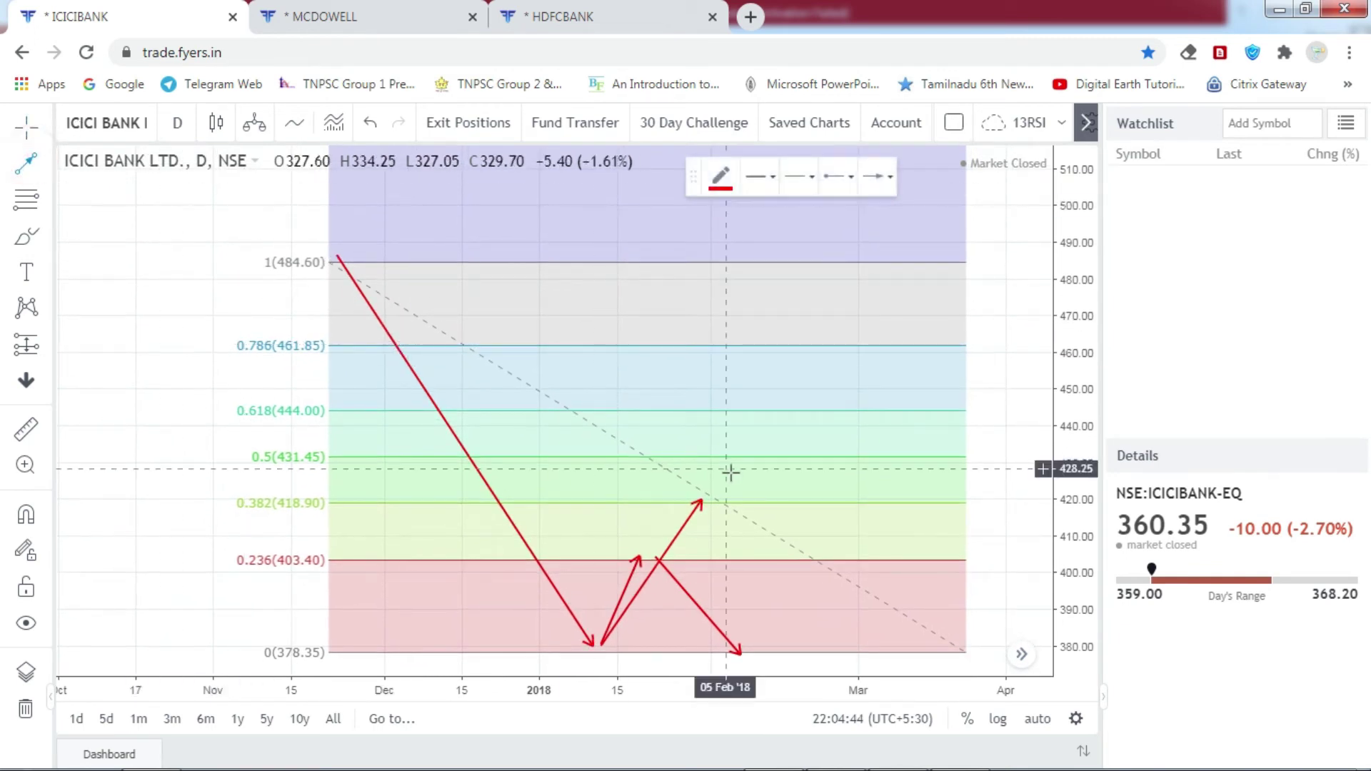
left_click(710, 504)
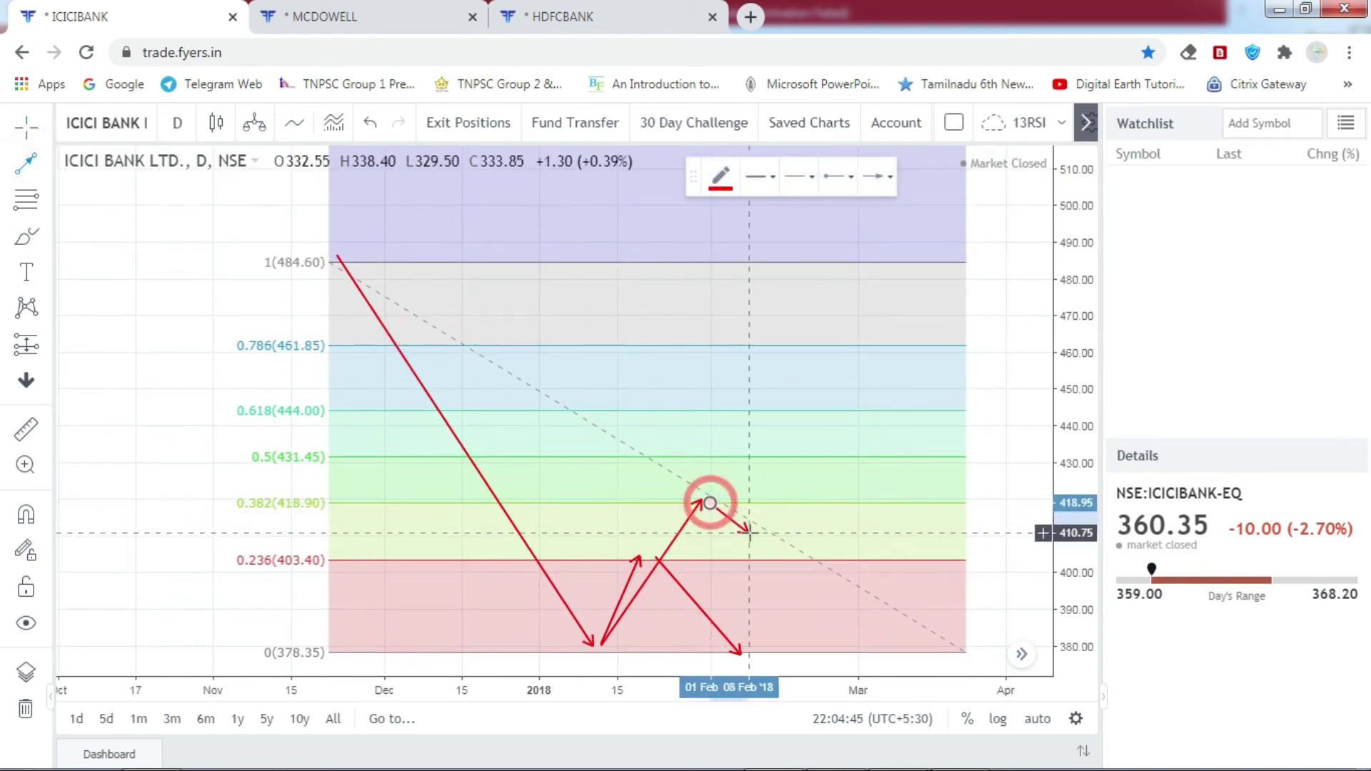
left_click(850, 655)
left_click(1022, 569)
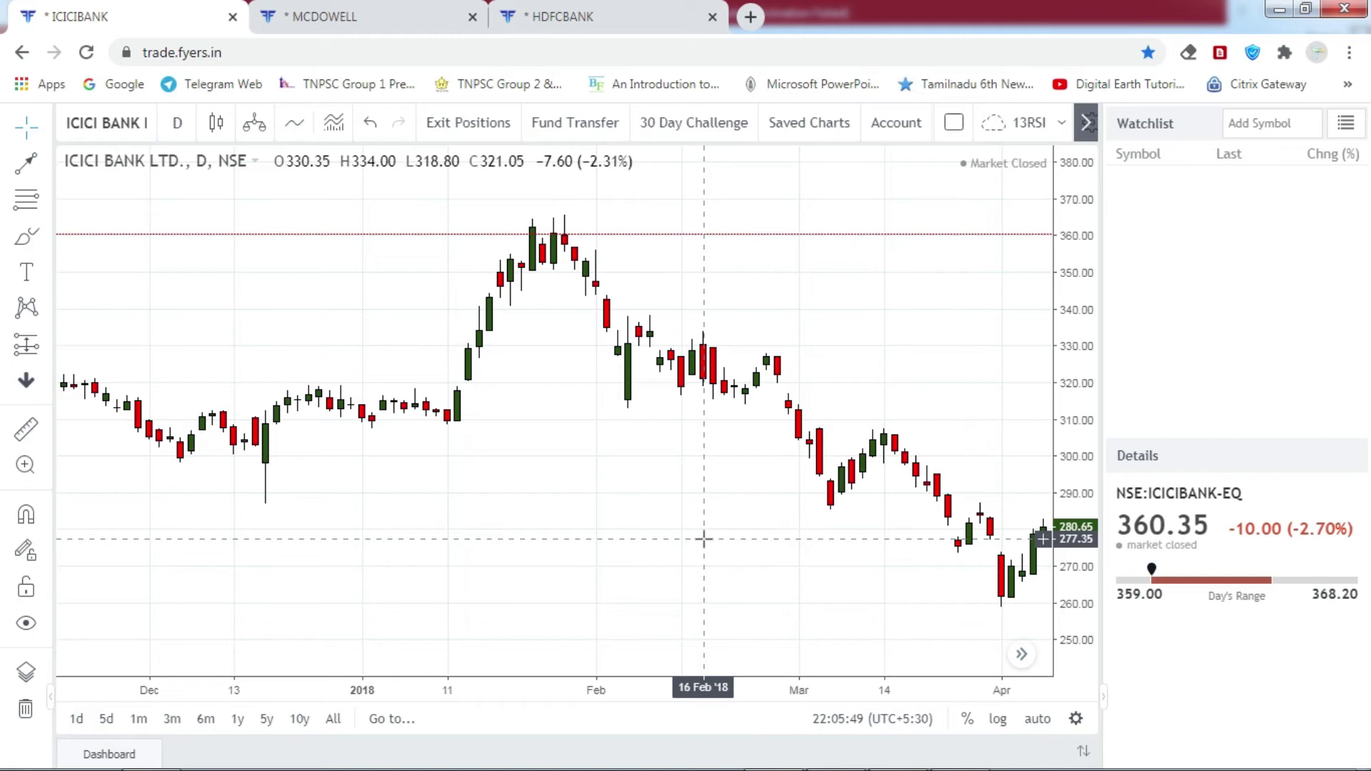
- Draw a Fib Retracement over the candles from the high at about 366.15 on 29 Jan '18 to about 259.05 on 6 Apr '18
left_click(46, 204)
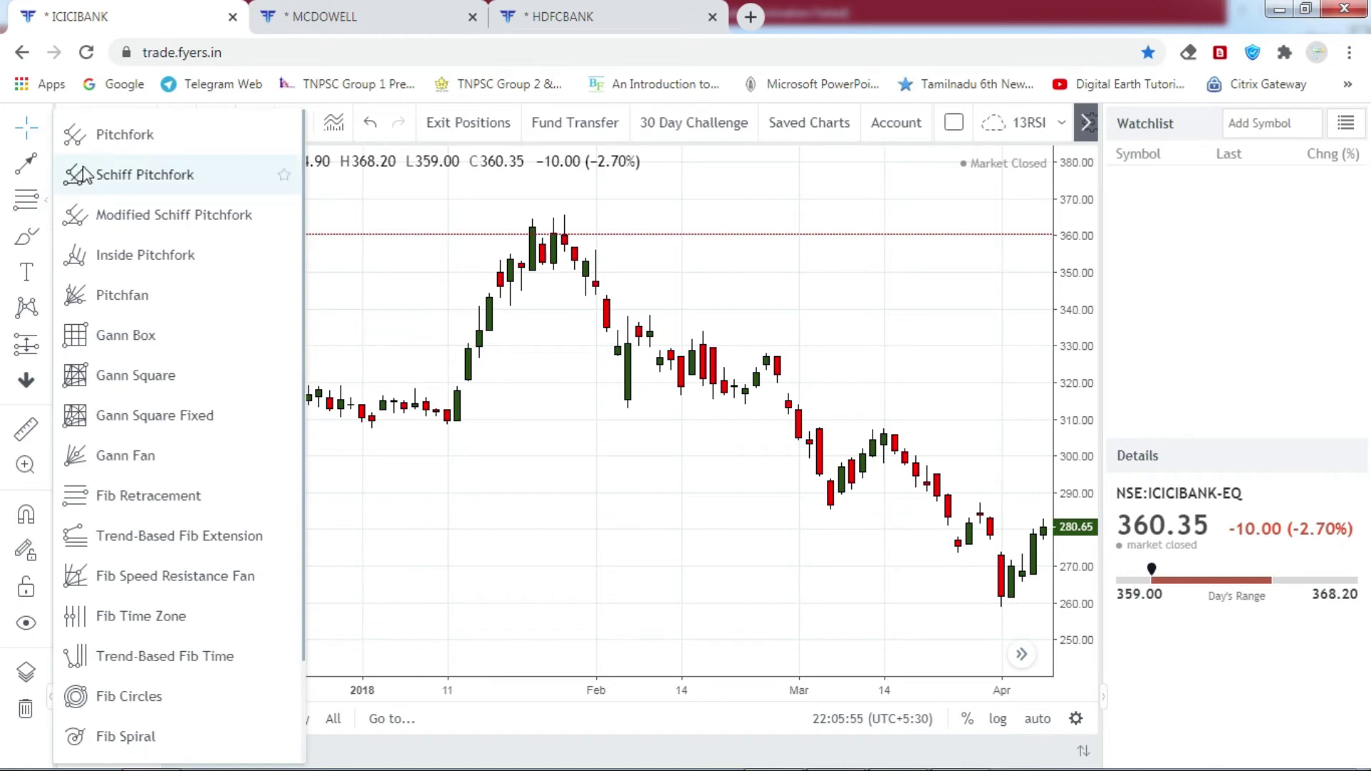
left_click(105, 497)
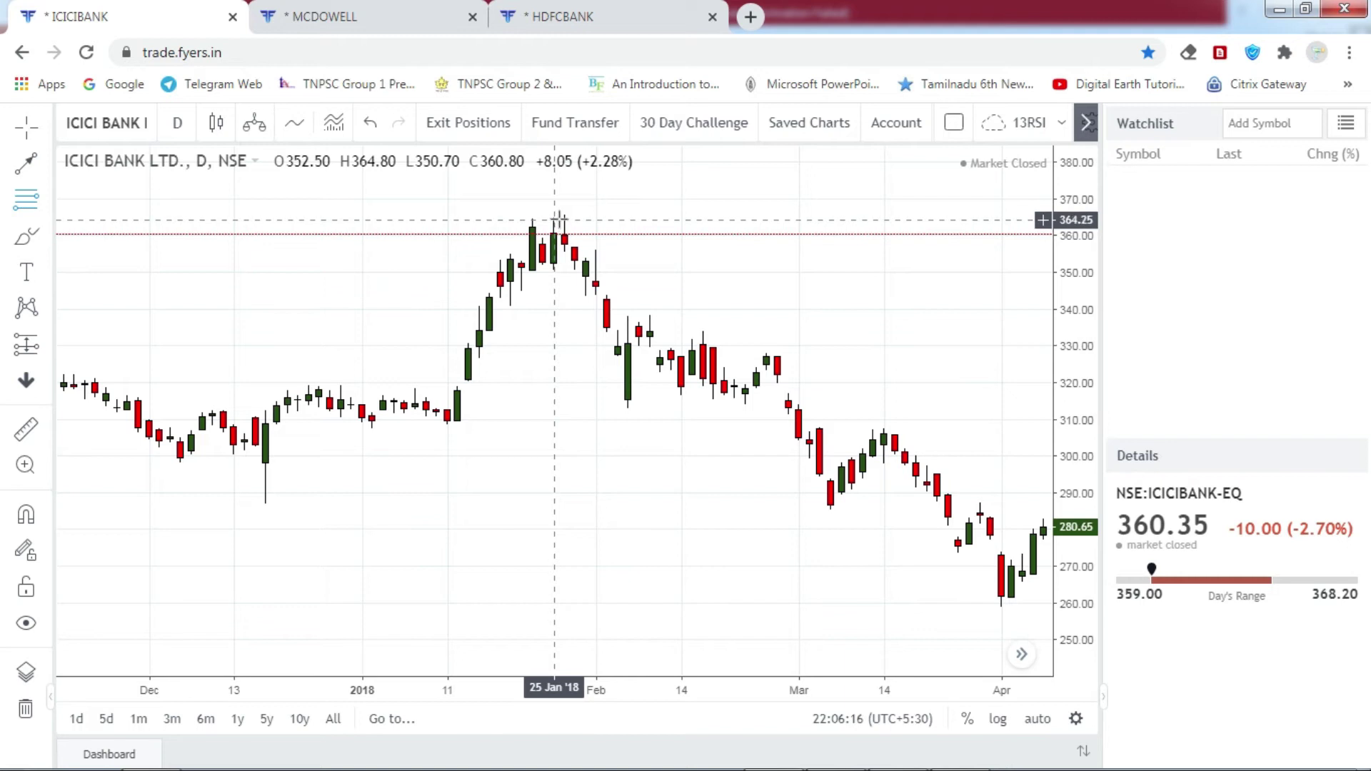
left_click(564, 213)
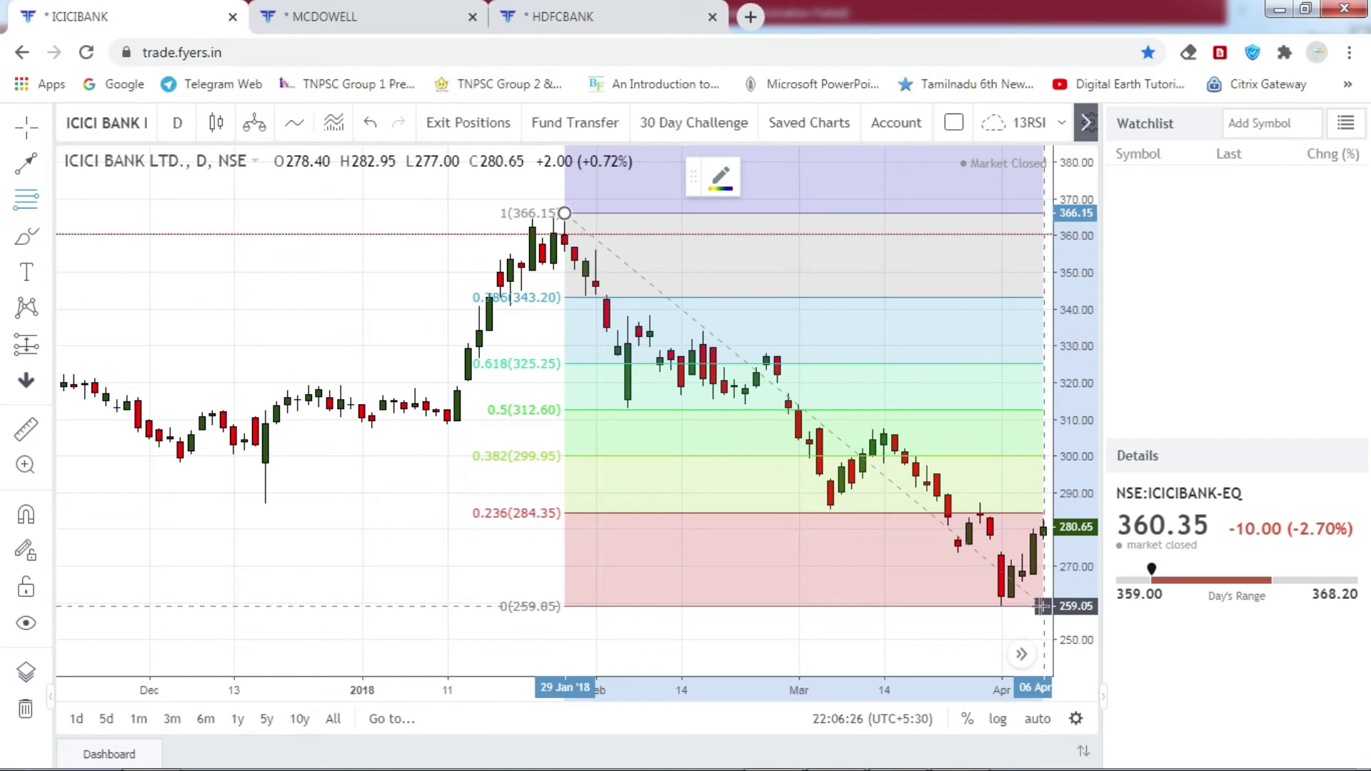
left_click(1041, 605)
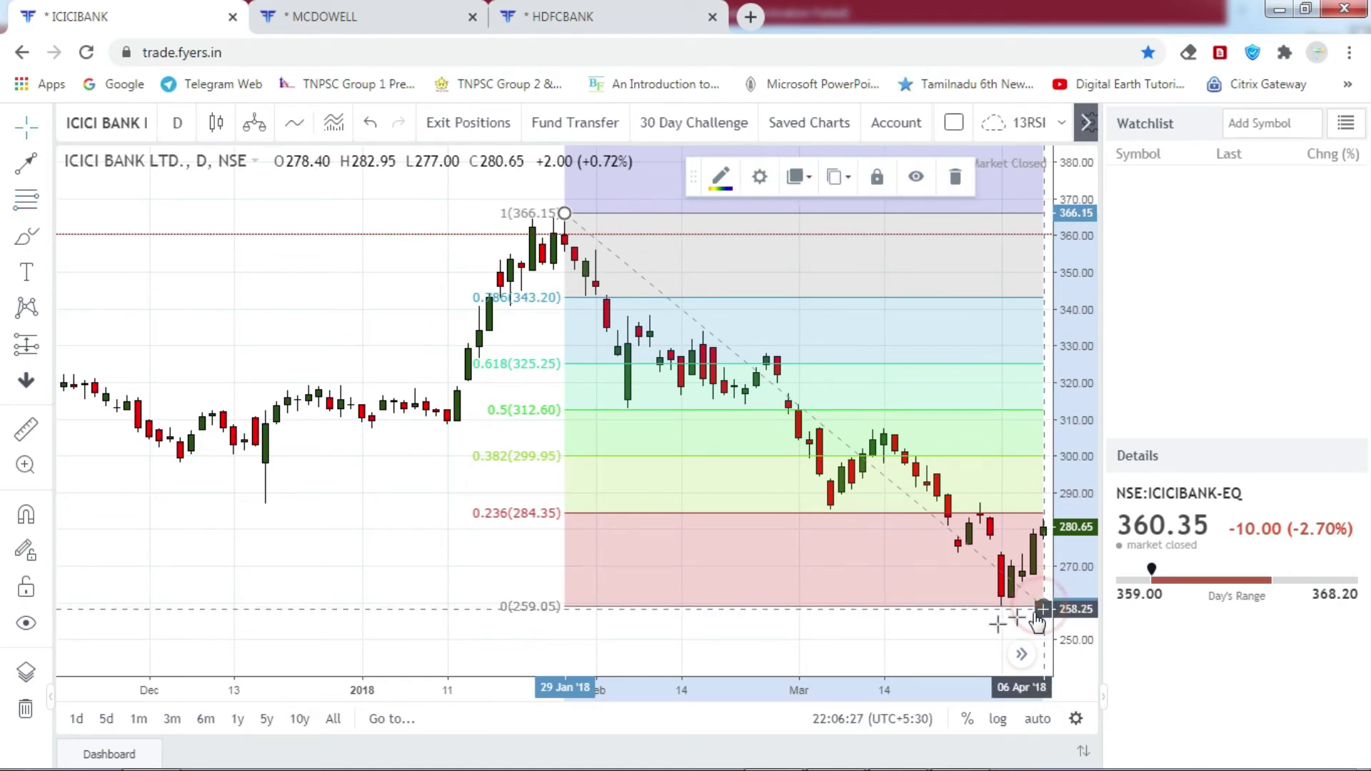
left_click(959, 629)
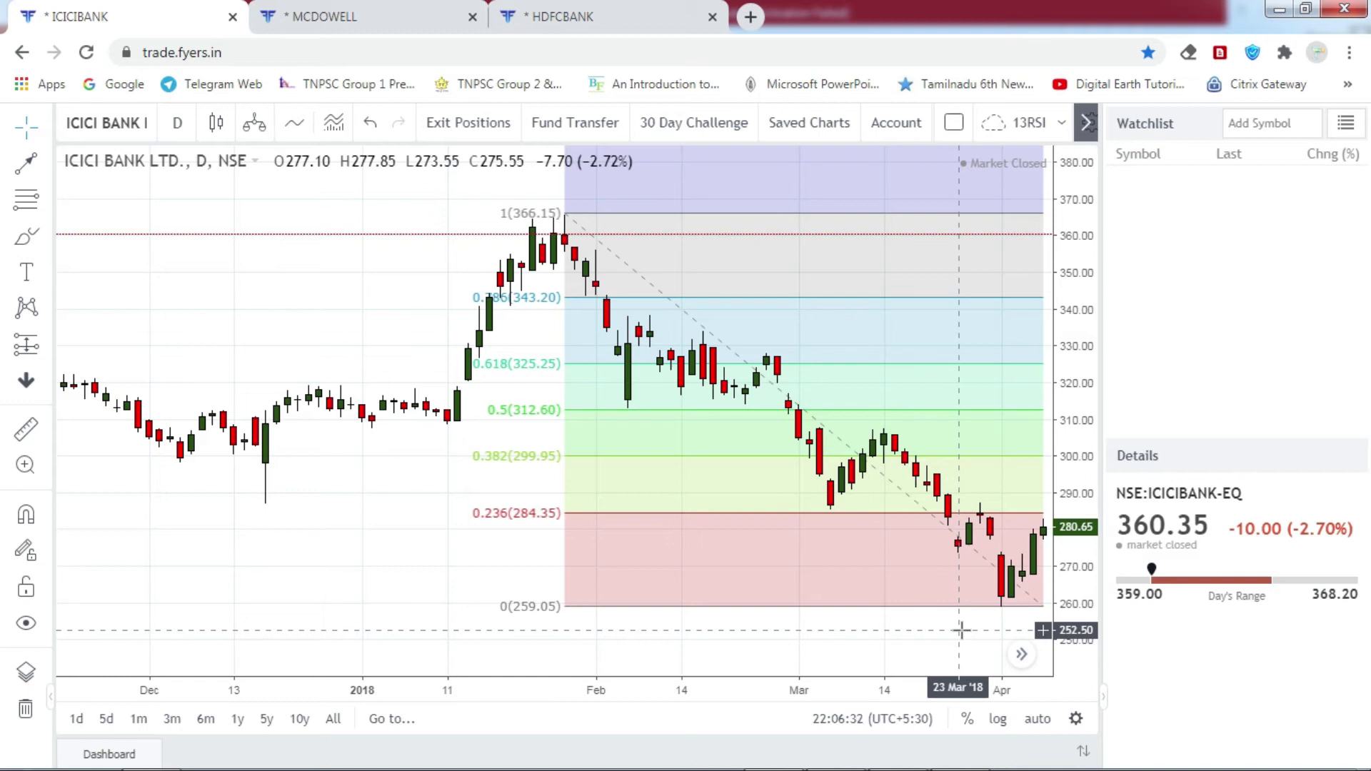
- Extend the Fib Retracement's end point to 25 Apr '18 at about 259.10
scroll(940, 584, "up", 2)
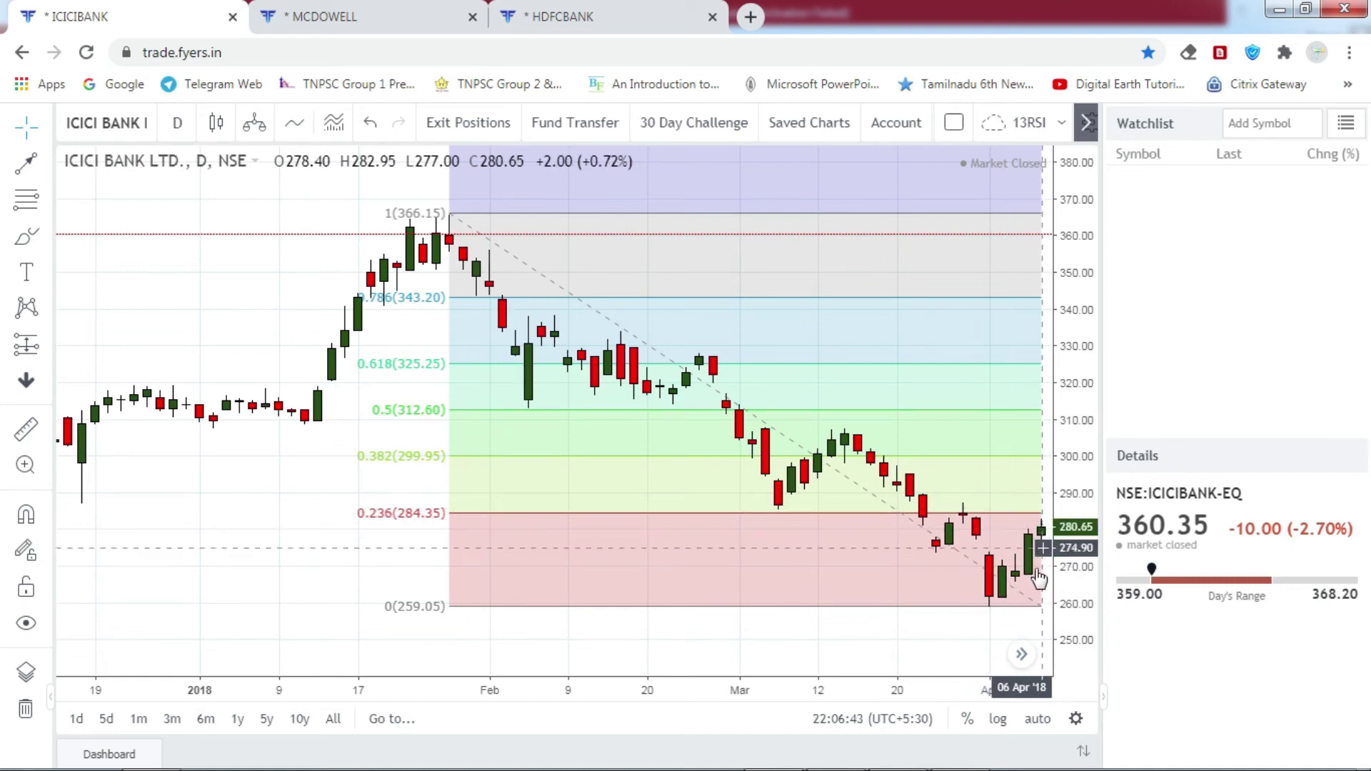
scroll(1041, 606, "up", 4)
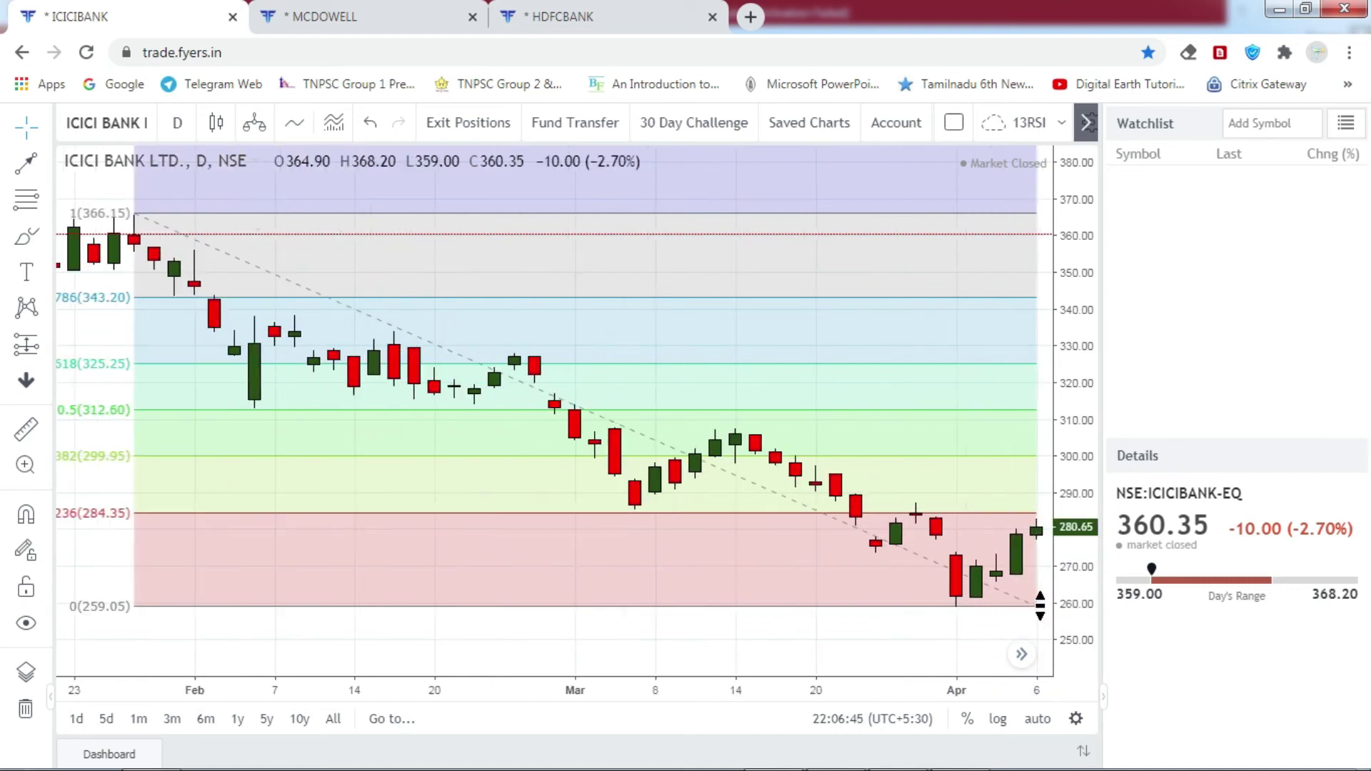
scroll(1043, 614, "down", 4)
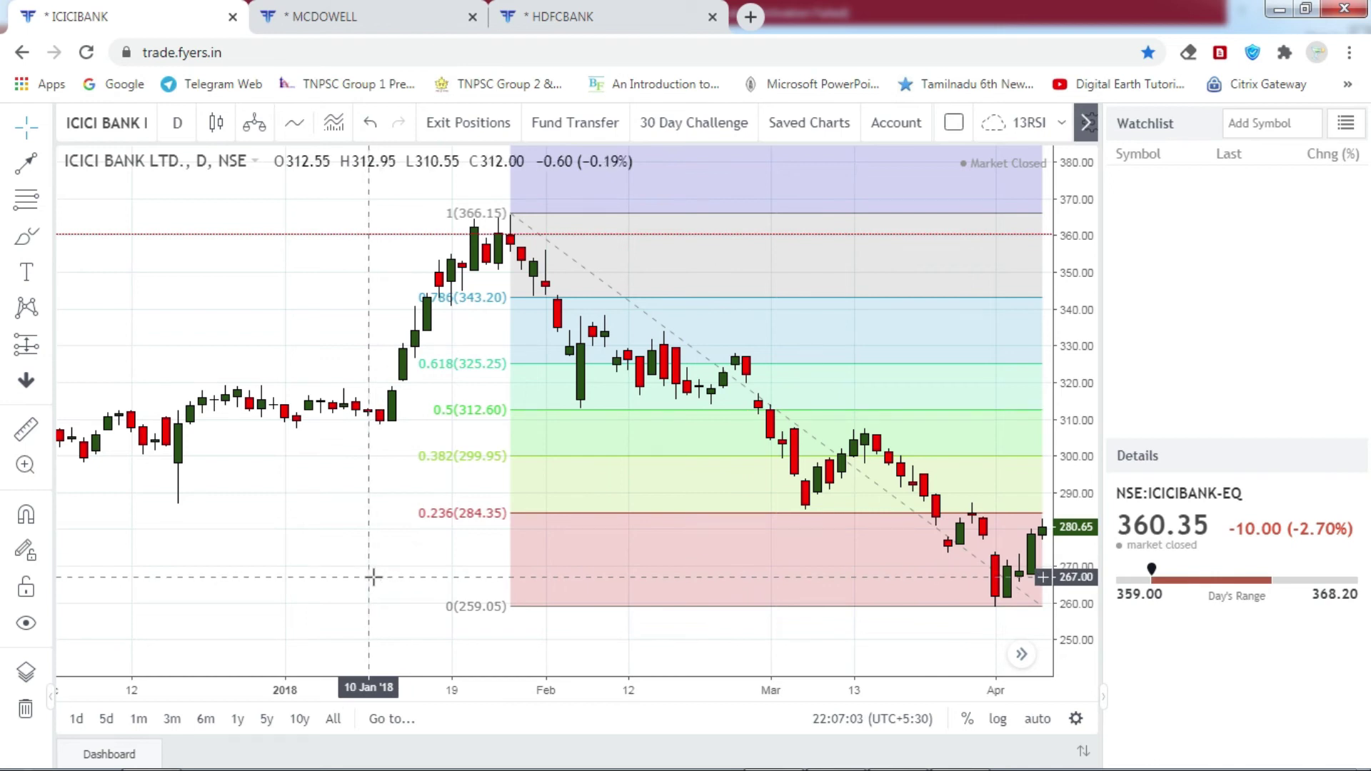
left_click_drag(372, 577, 220, 592)
left_click_drag(894, 622, 1052, 623)
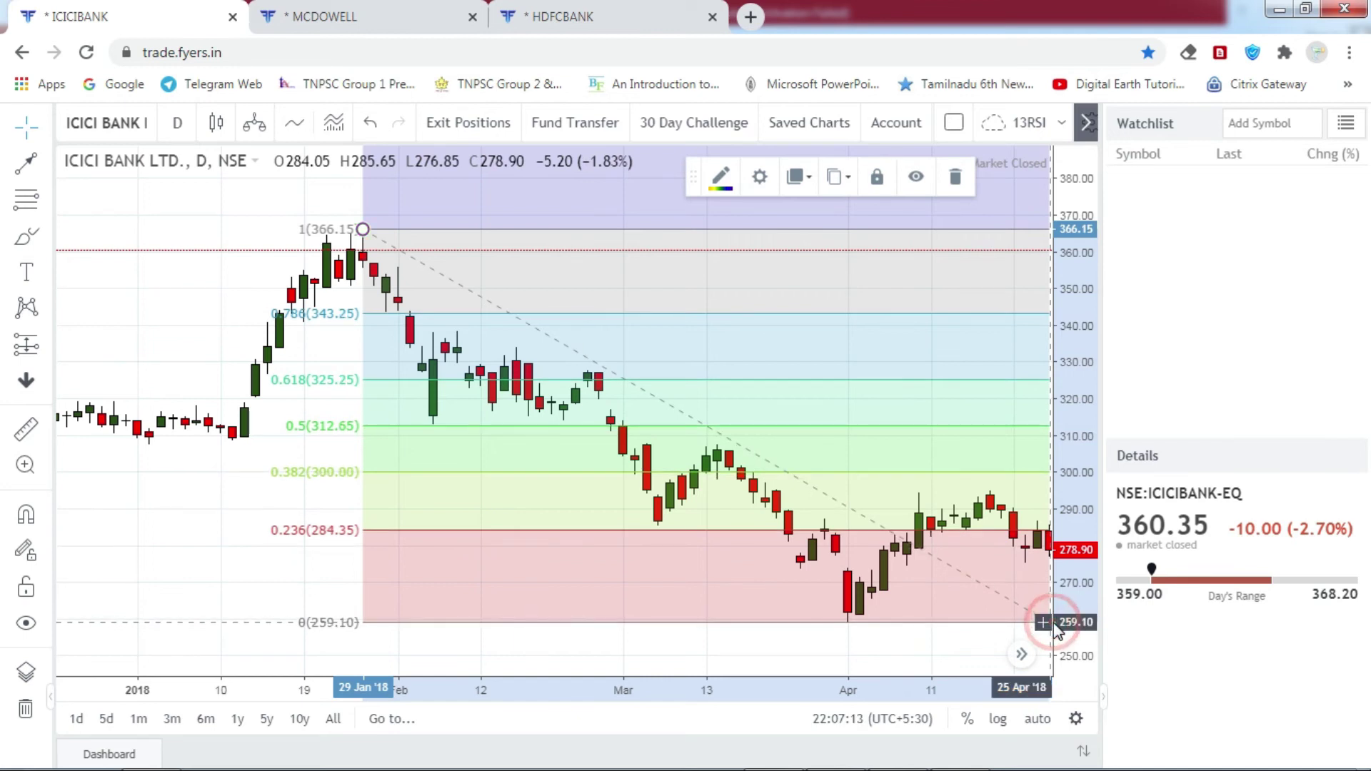
left_click(969, 641)
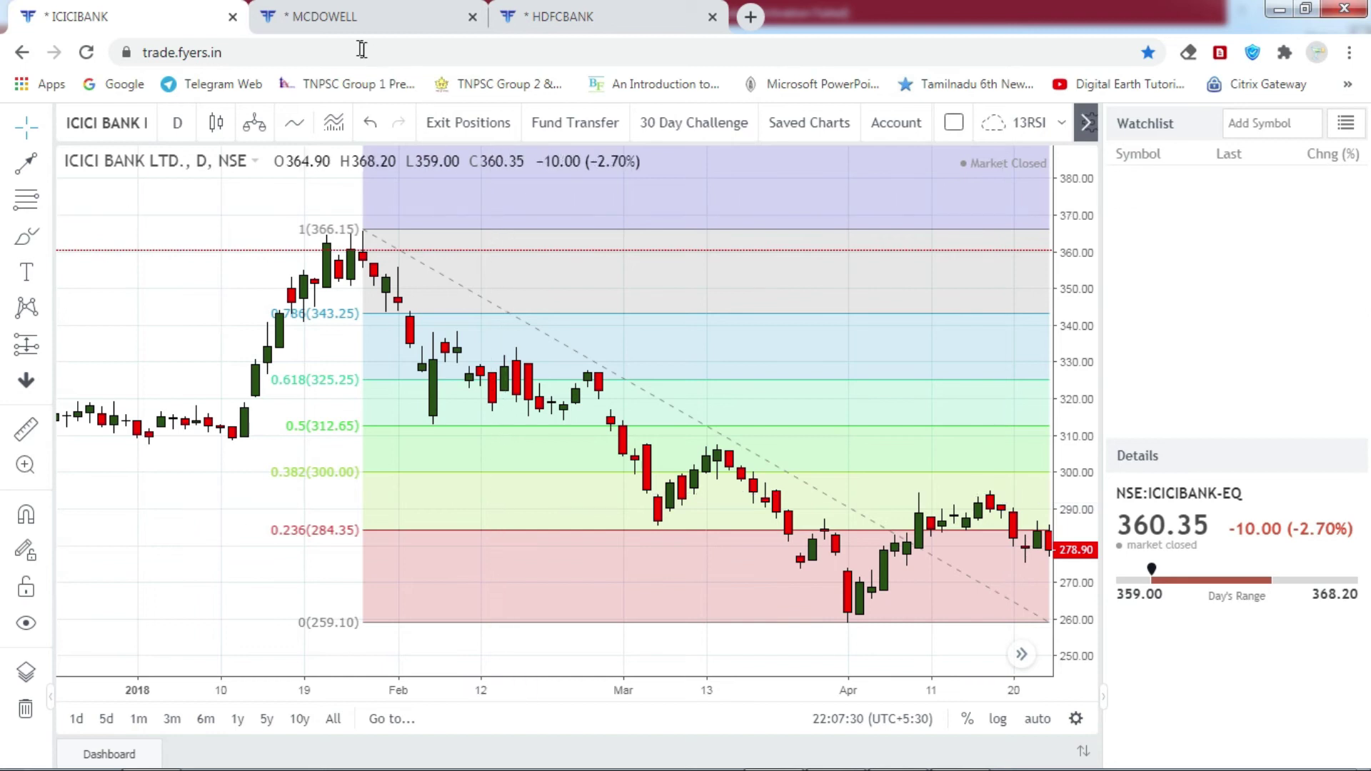
- Switch to the Escorts chart and draw a Fib Retracement from about 525.65 on 19 Mar '20 up to about 792.55 on 11 Jun '20
left_click(347, 21)
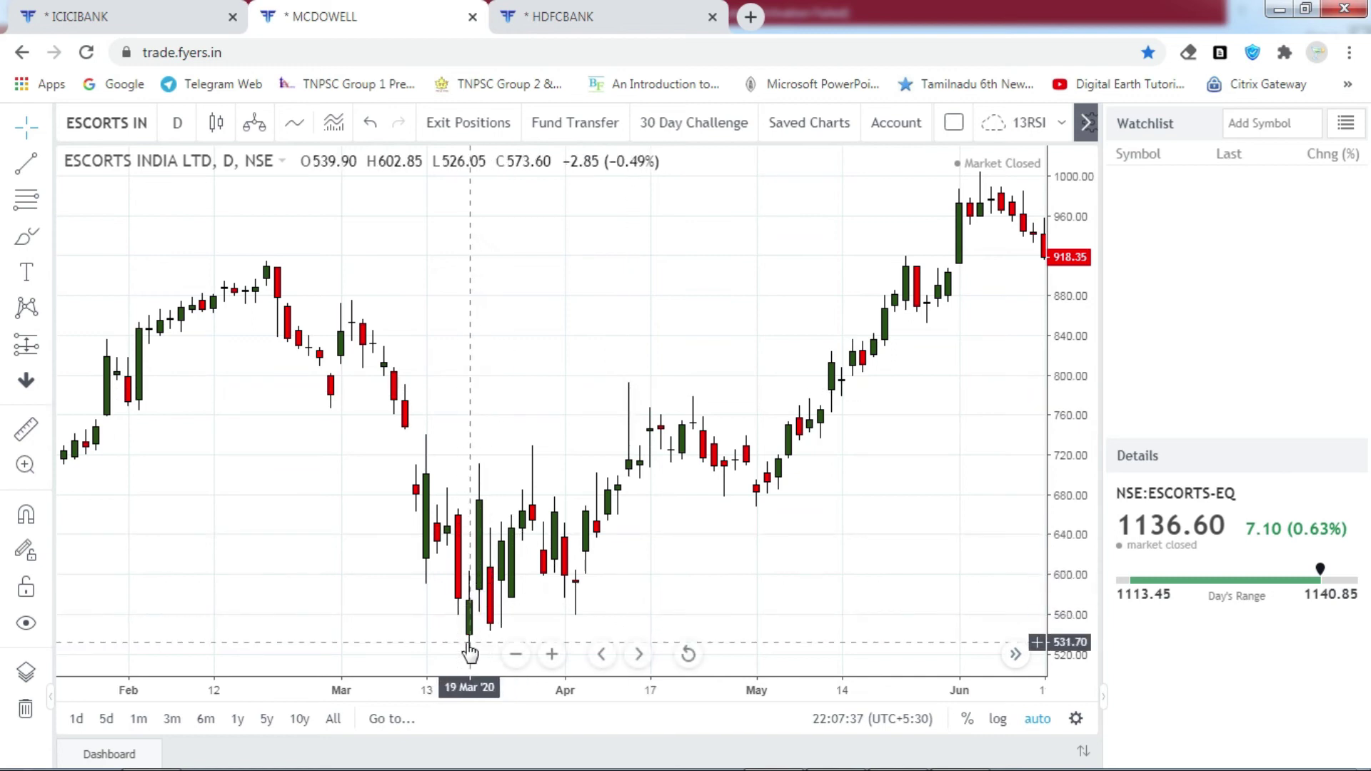
left_click(35, 201)
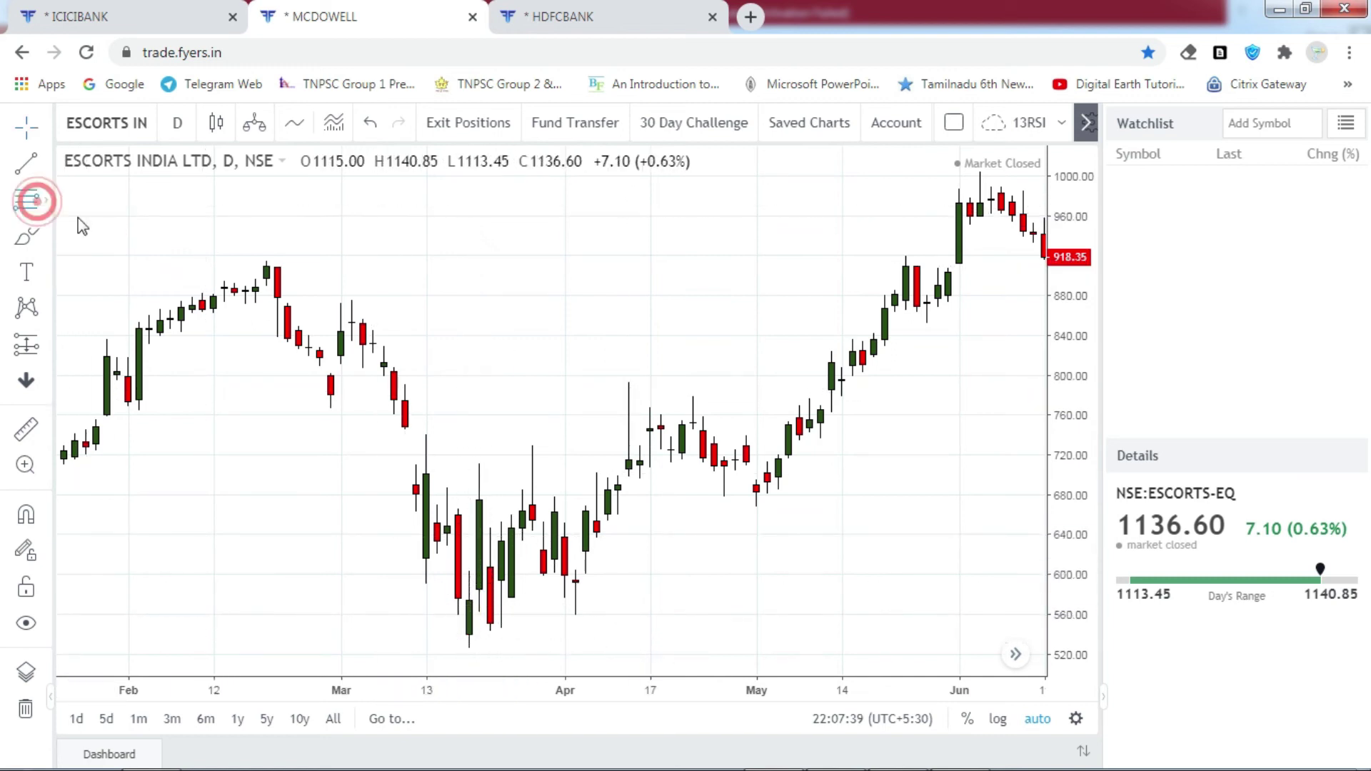
left_click(469, 649)
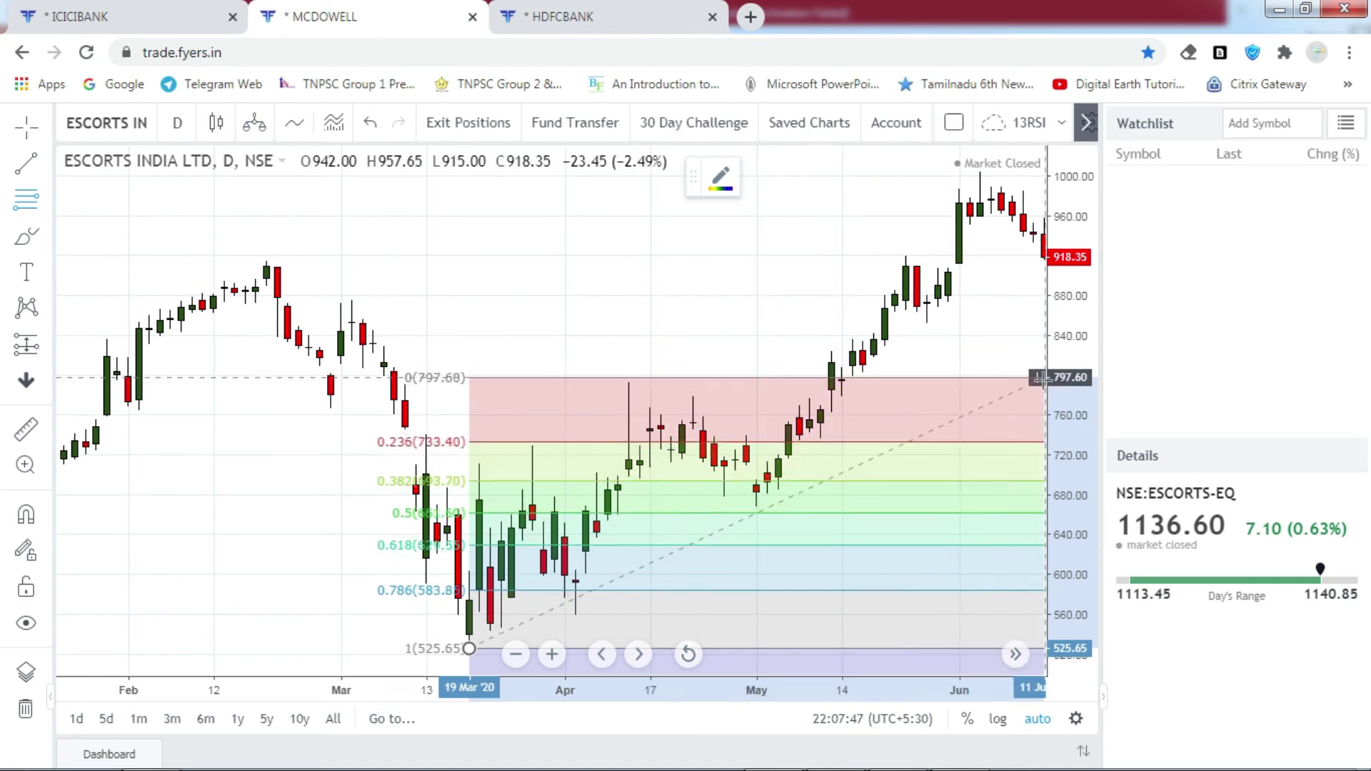
left_click(1037, 383)
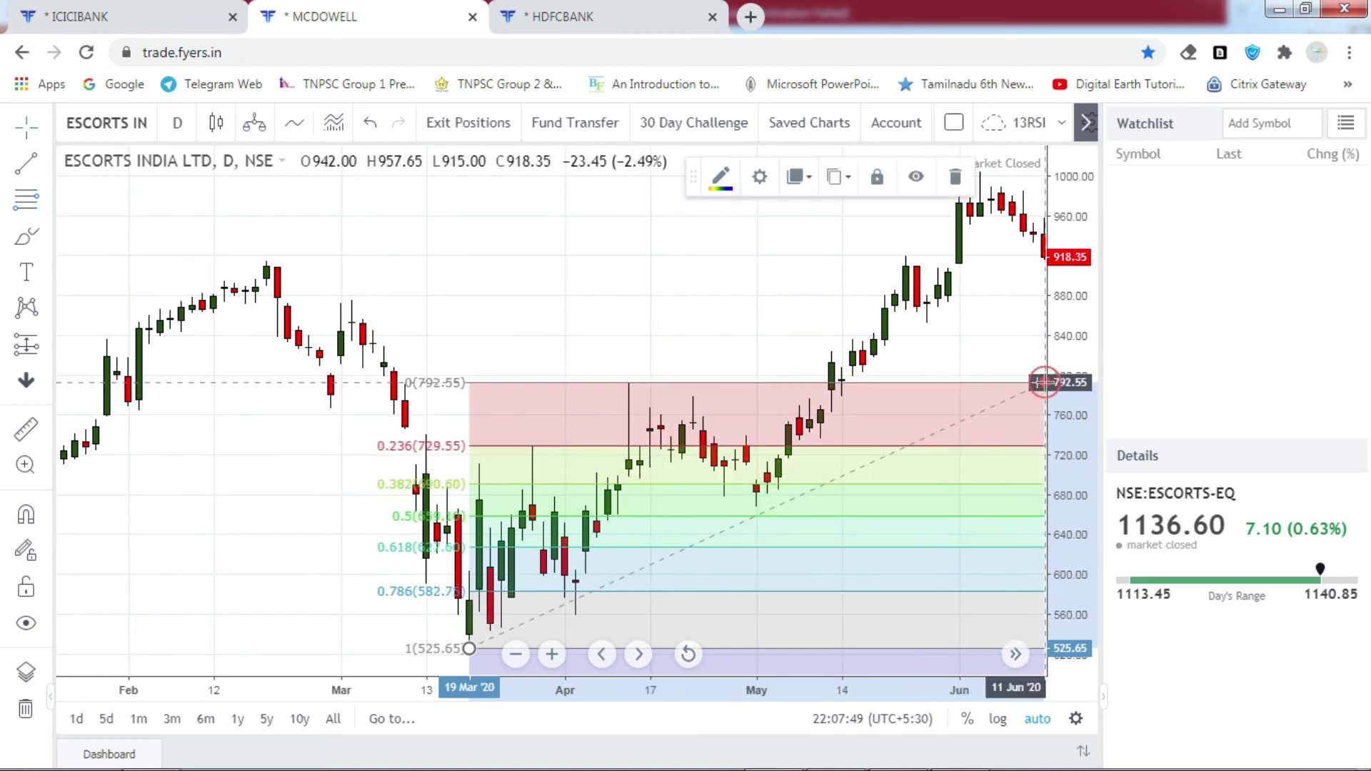
left_click(929, 307)
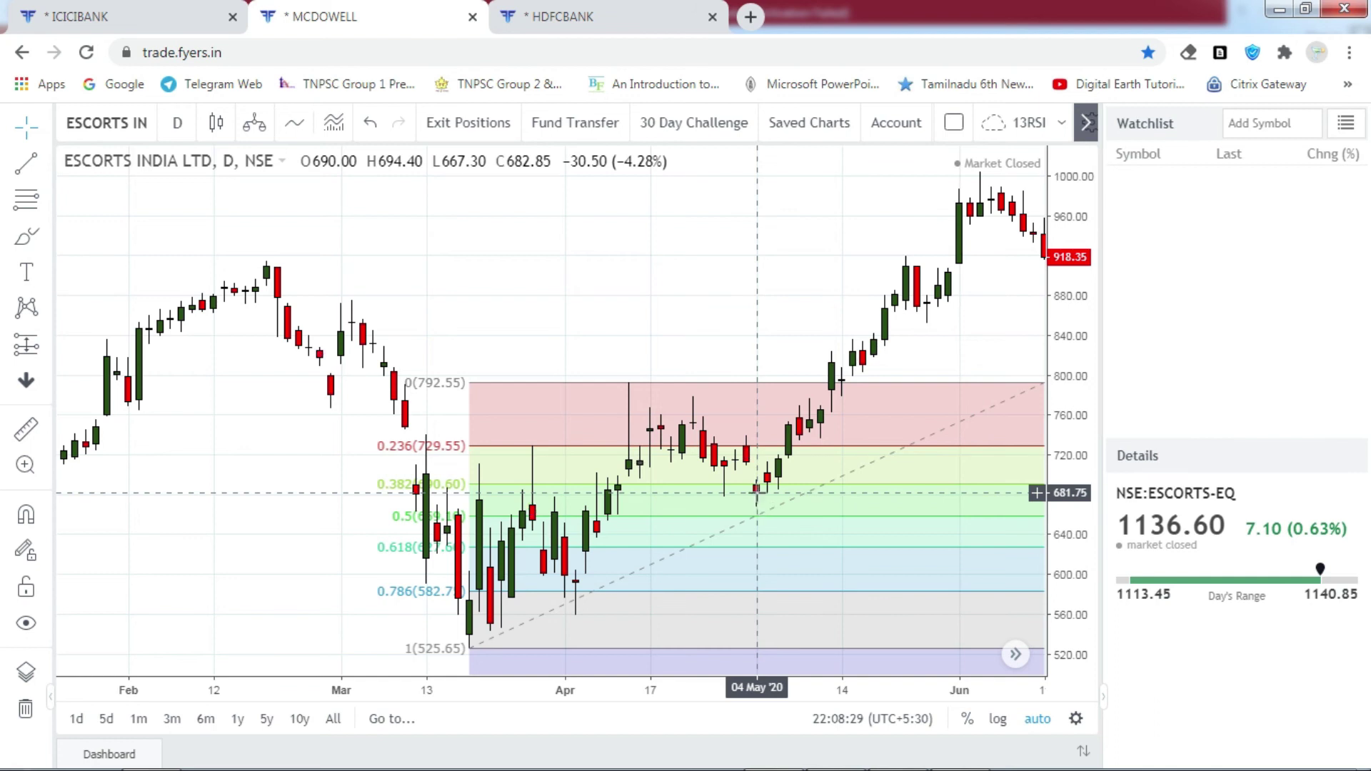
- Replace the retracement with one from the high at about 914.40 on 19 Feb '20 down to about 525.65 on 2 Jun '20
key("Delete")
left_click(26, 200)
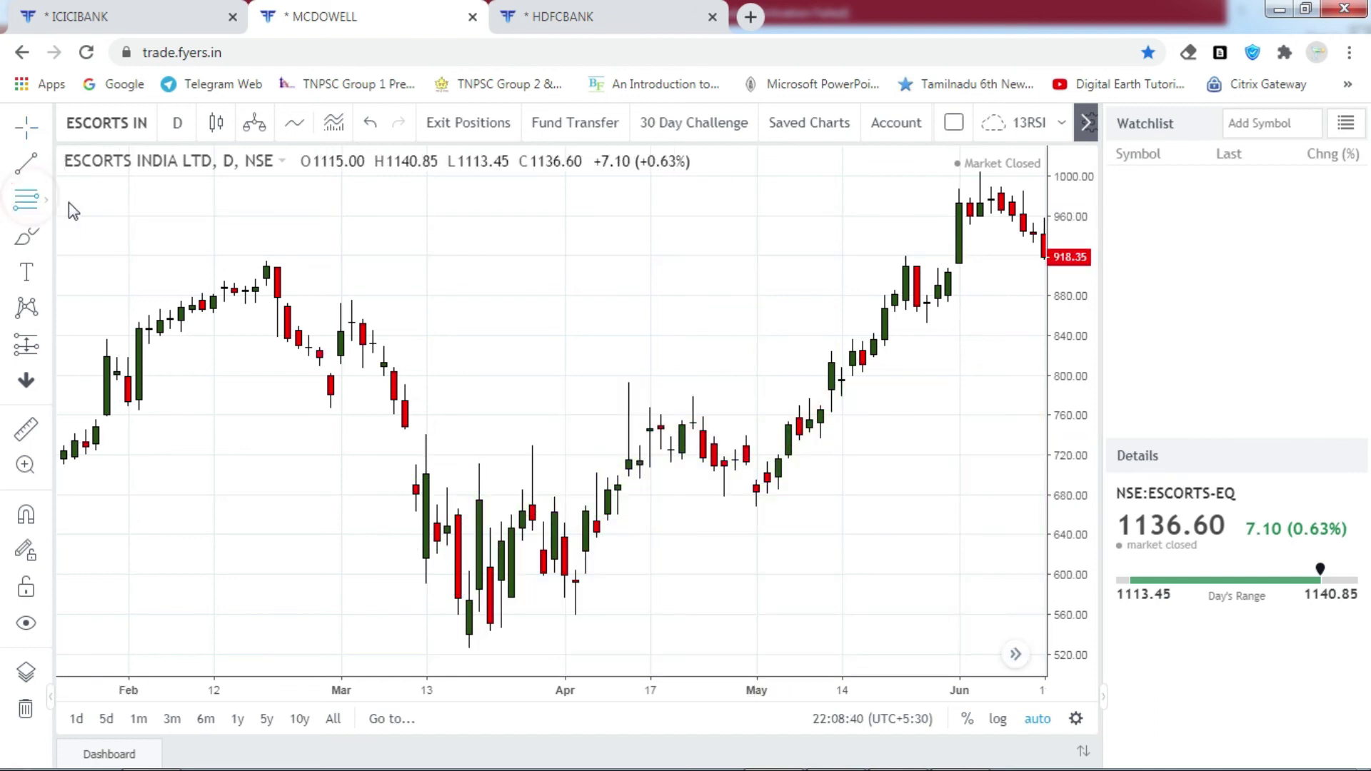
left_click(265, 260)
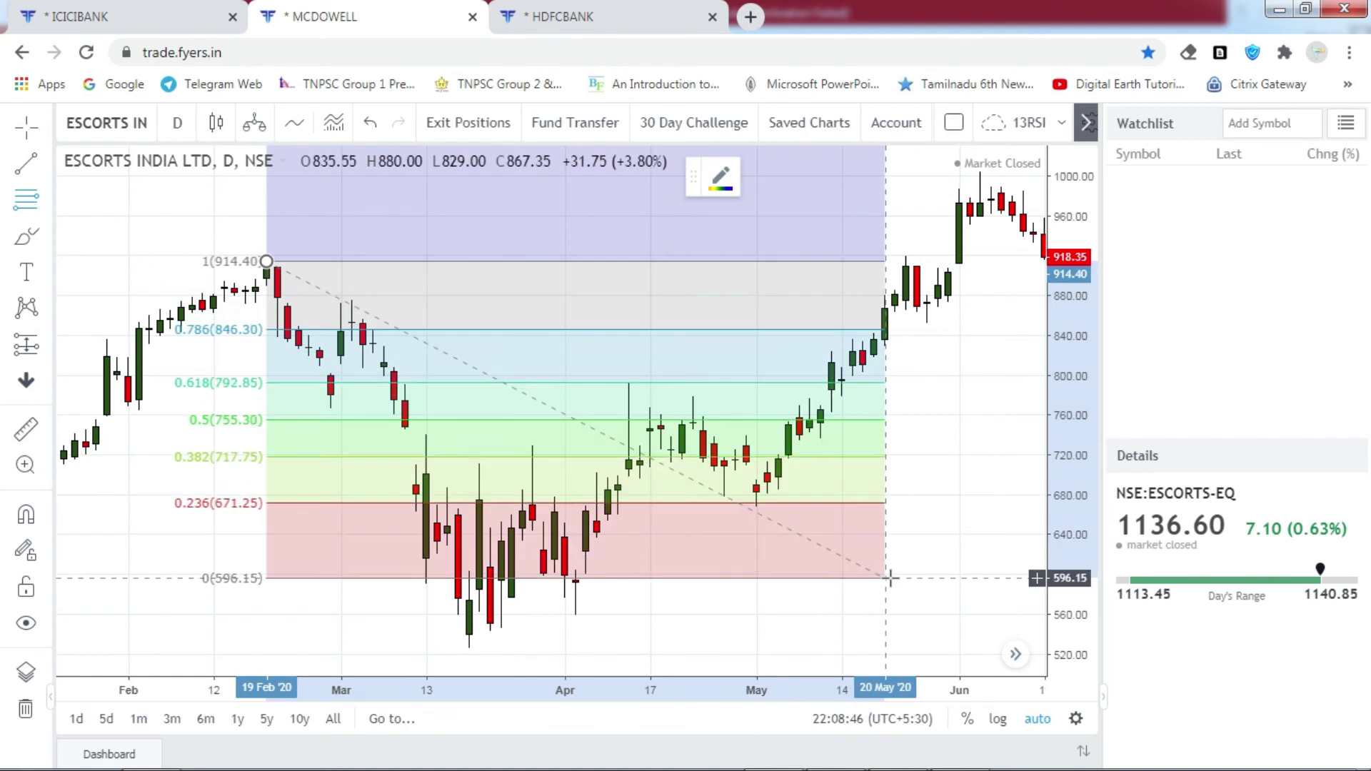
left_click(970, 649)
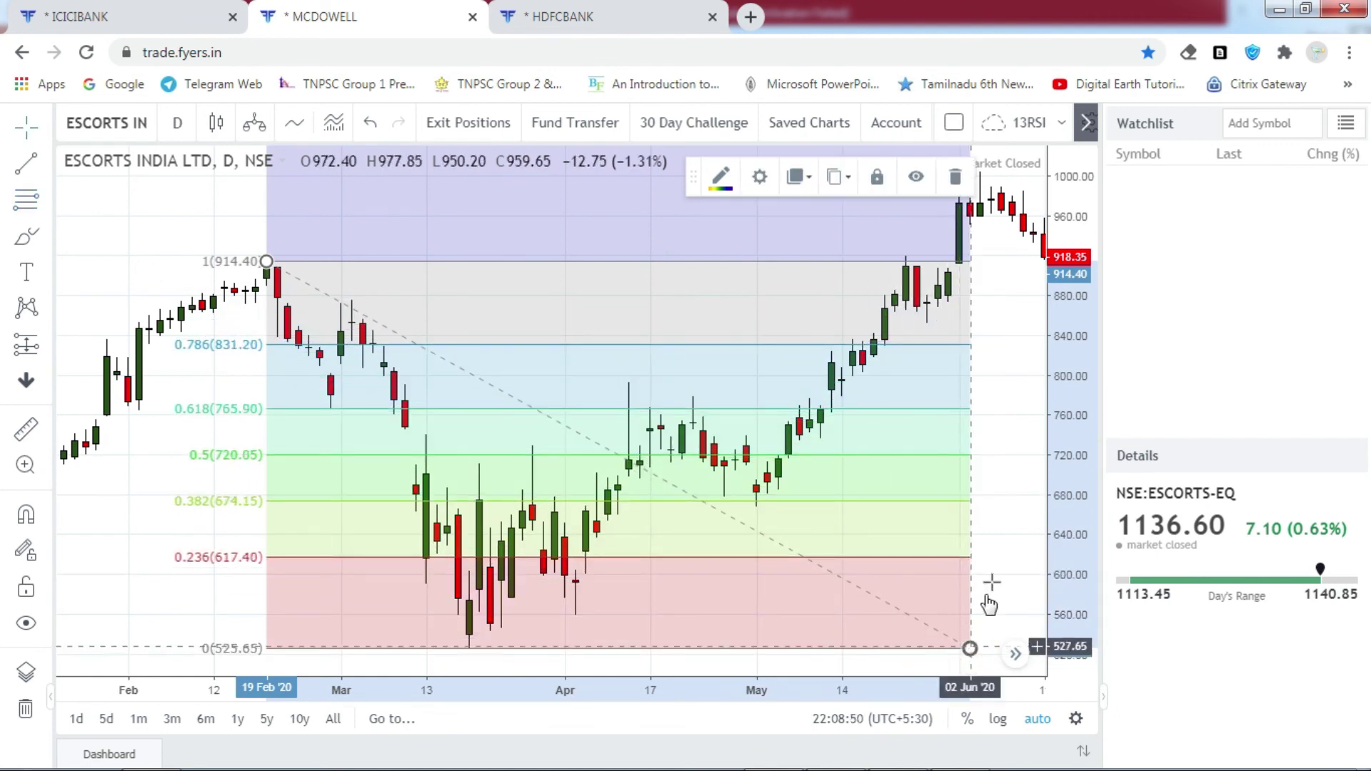
left_click(1006, 534)
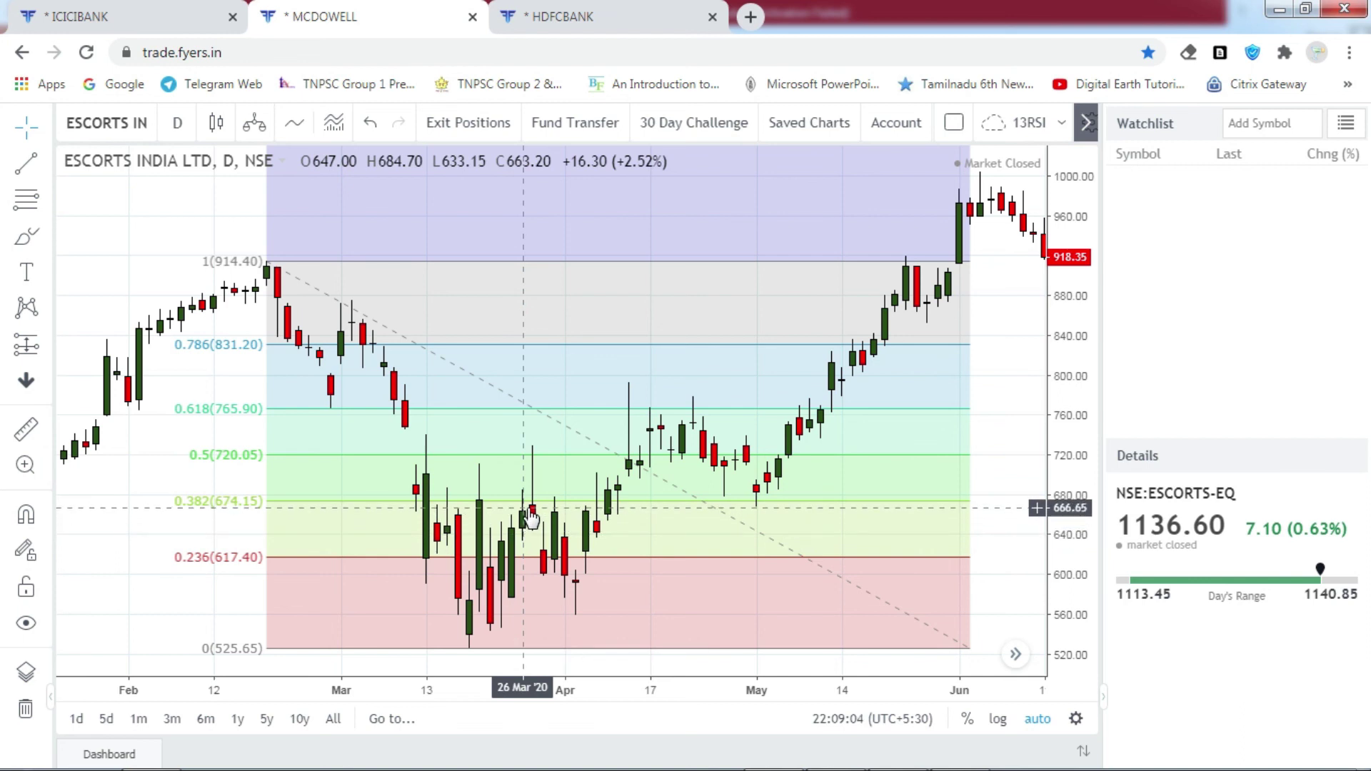
- On the HDFC Bank chart, draw a Fib Retracement from about 927.90 on 12 Jun '20 to about 986.85, and raise its end point to about 999.05
key("ctrl+Tab")
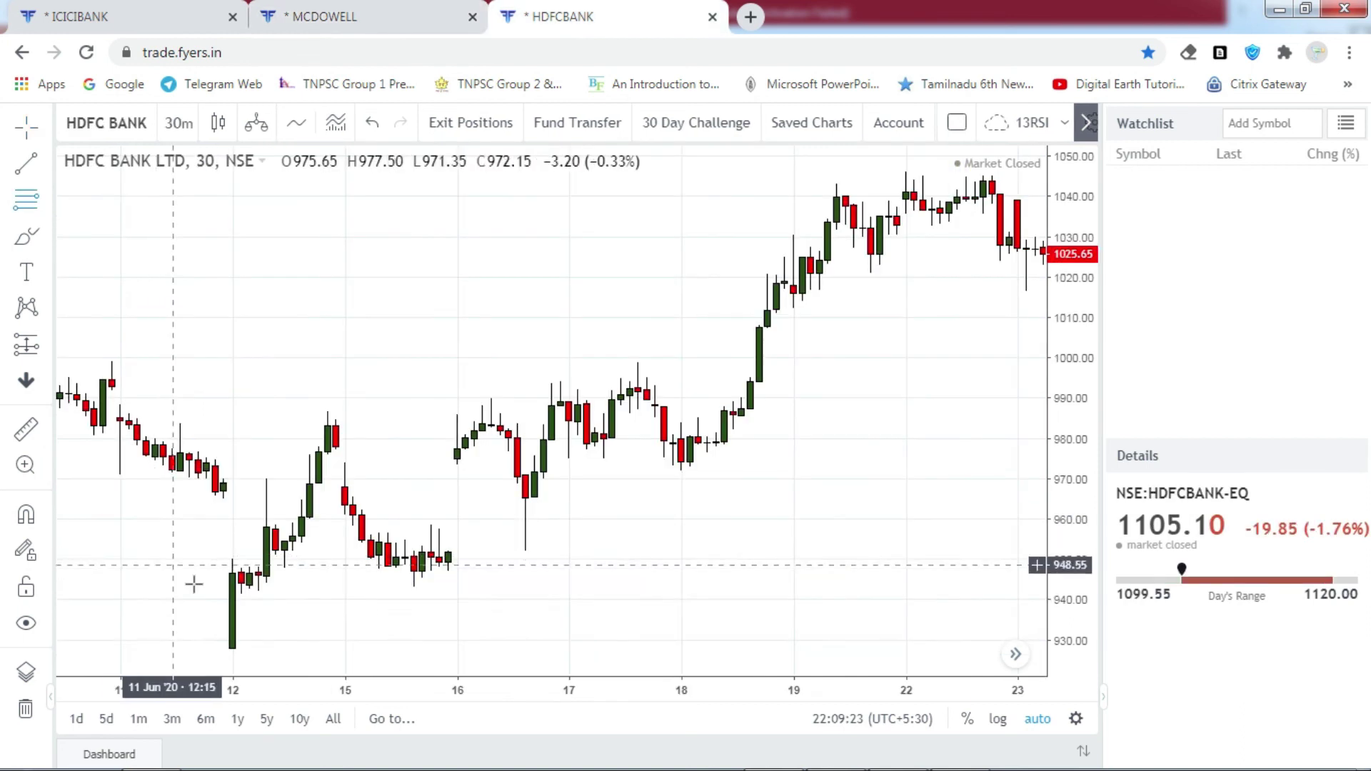
left_click(231, 648)
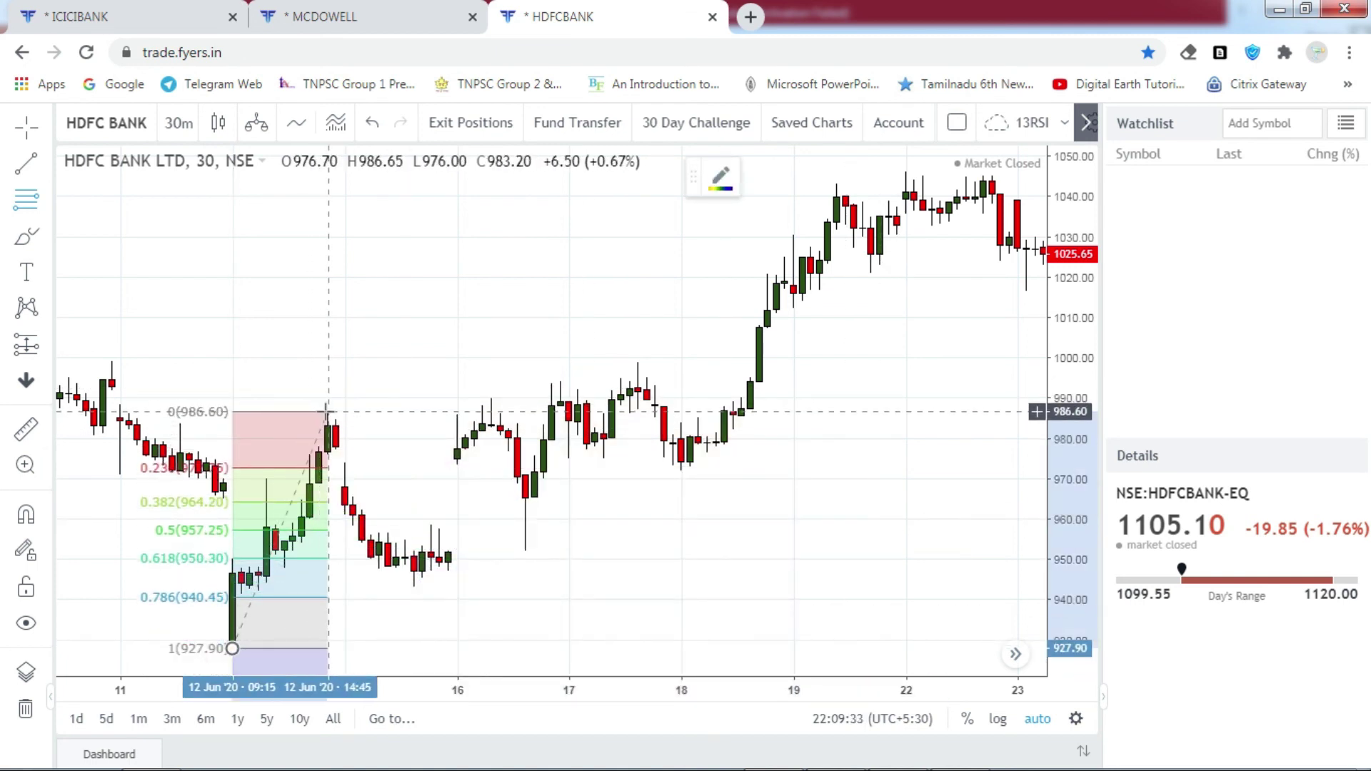
left_click(847, 407)
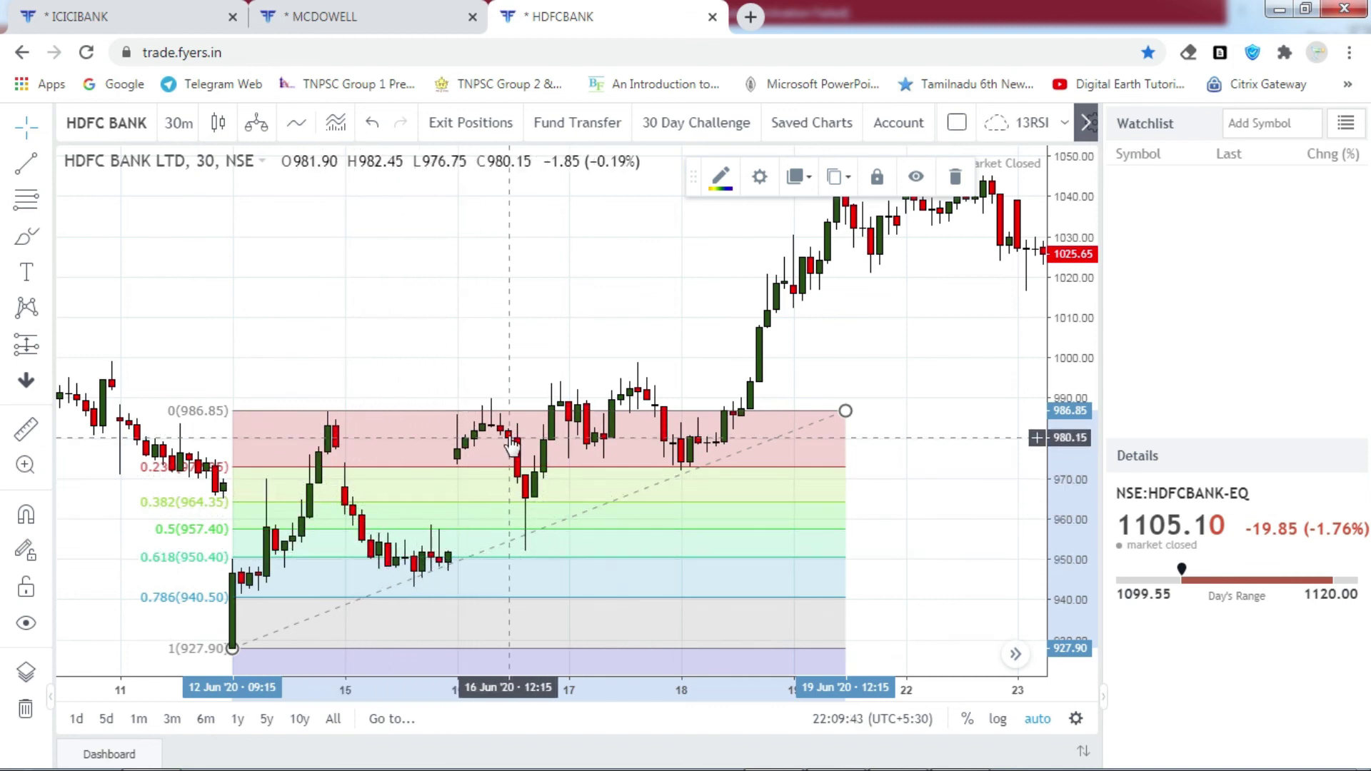
left_click_drag(843, 413, 862, 362)
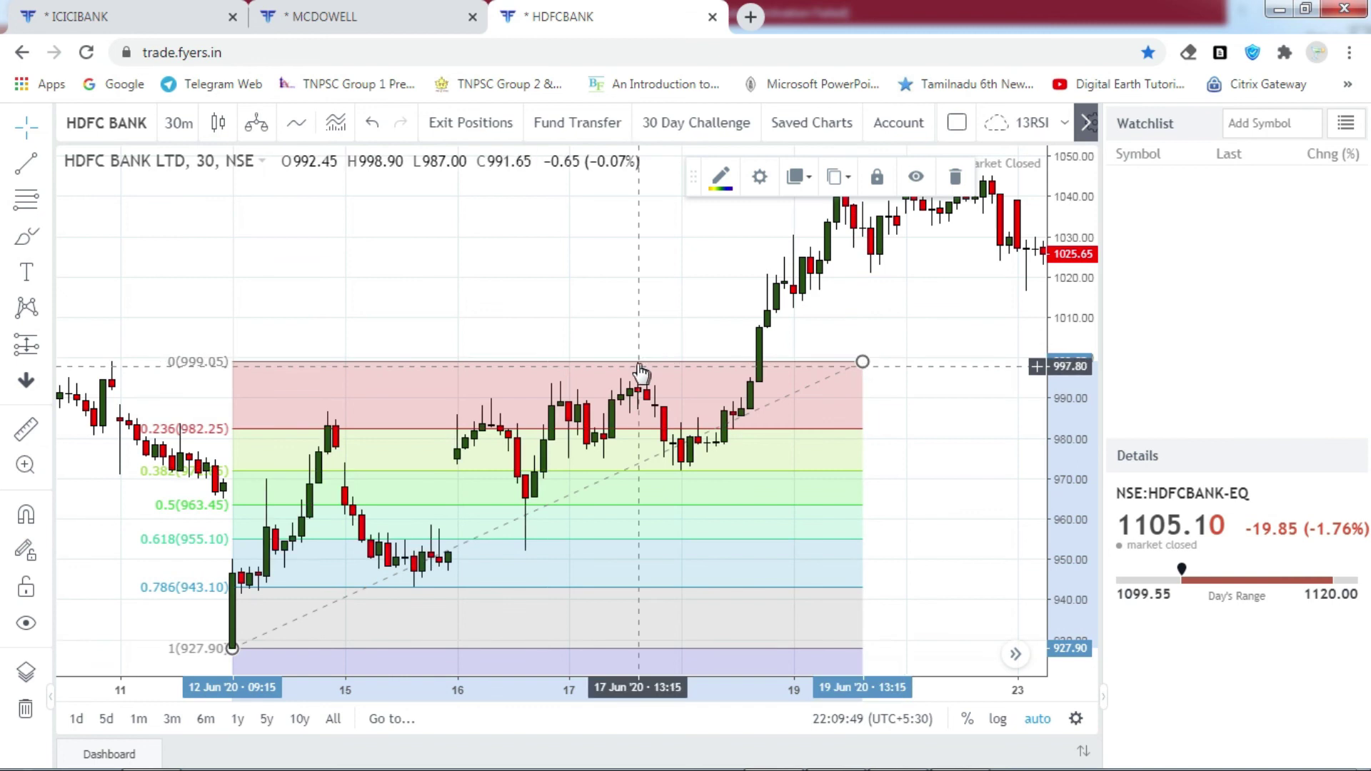